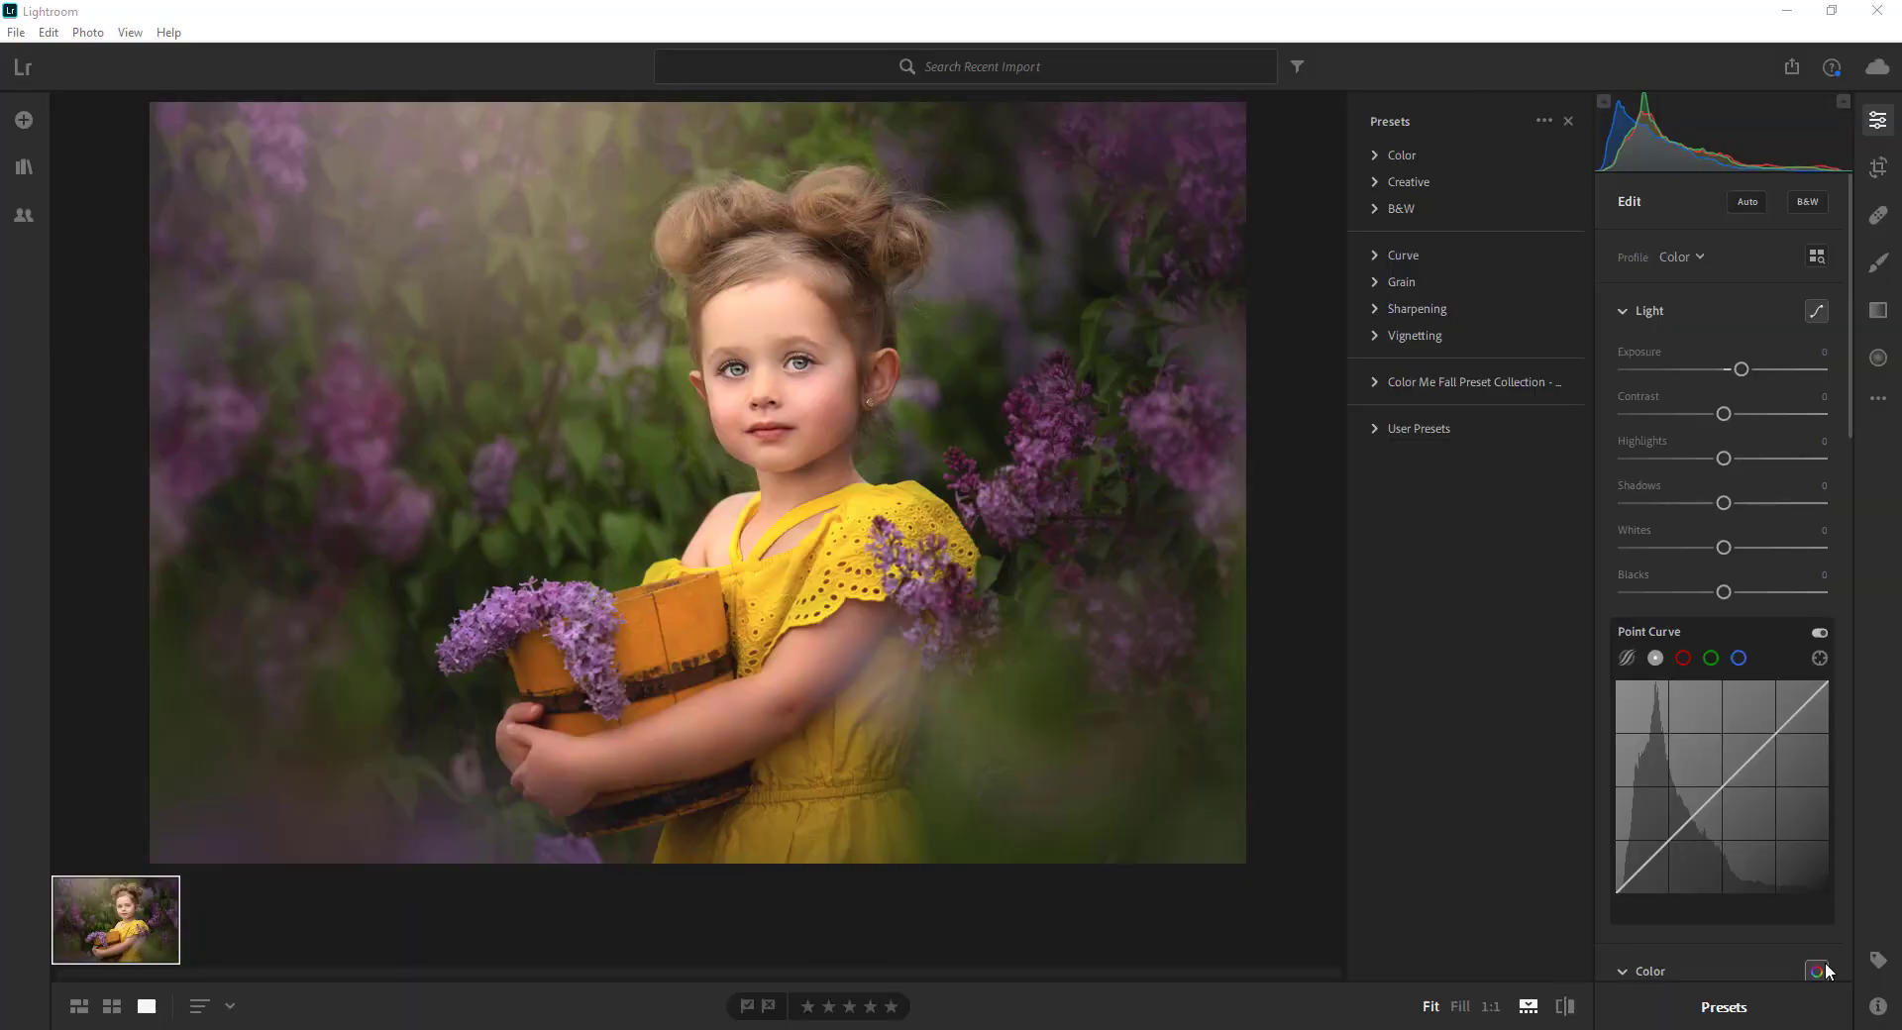
Hide the Presets panel so the girl-with-lilacs portrait fills the view
click(1569, 120)
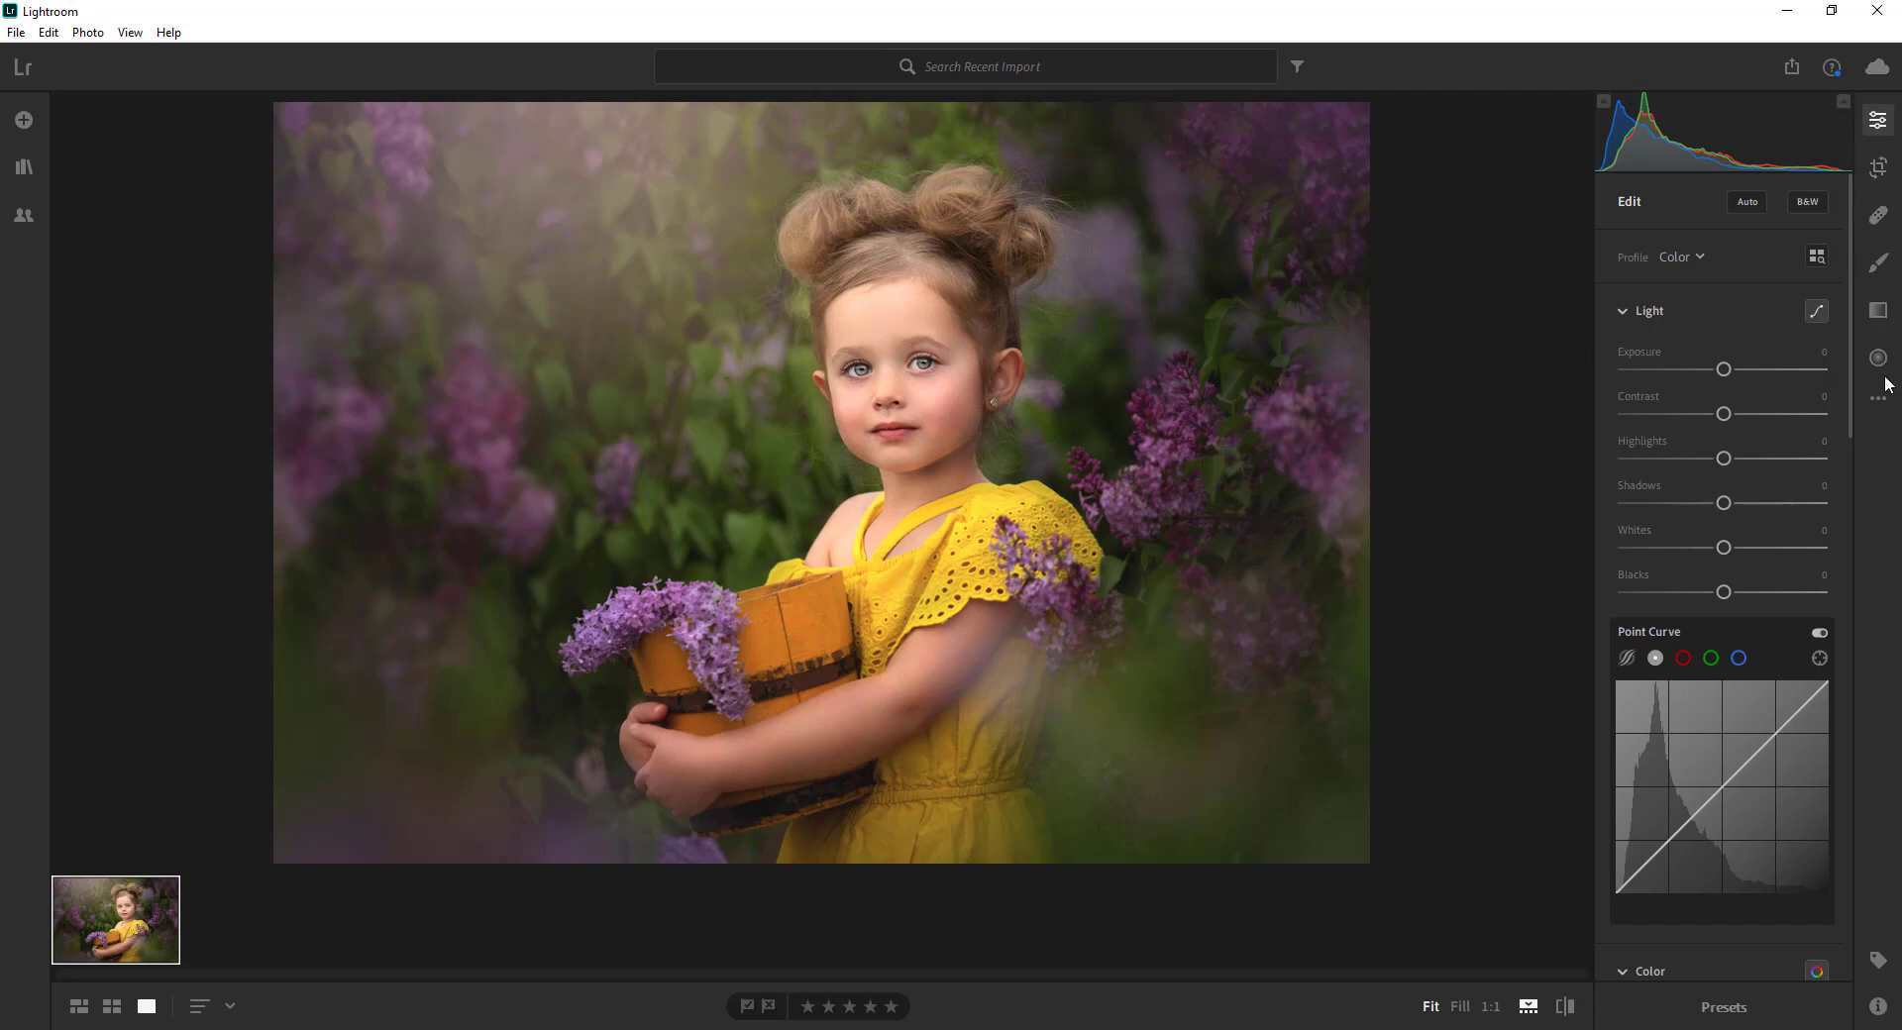
click(1881, 168)
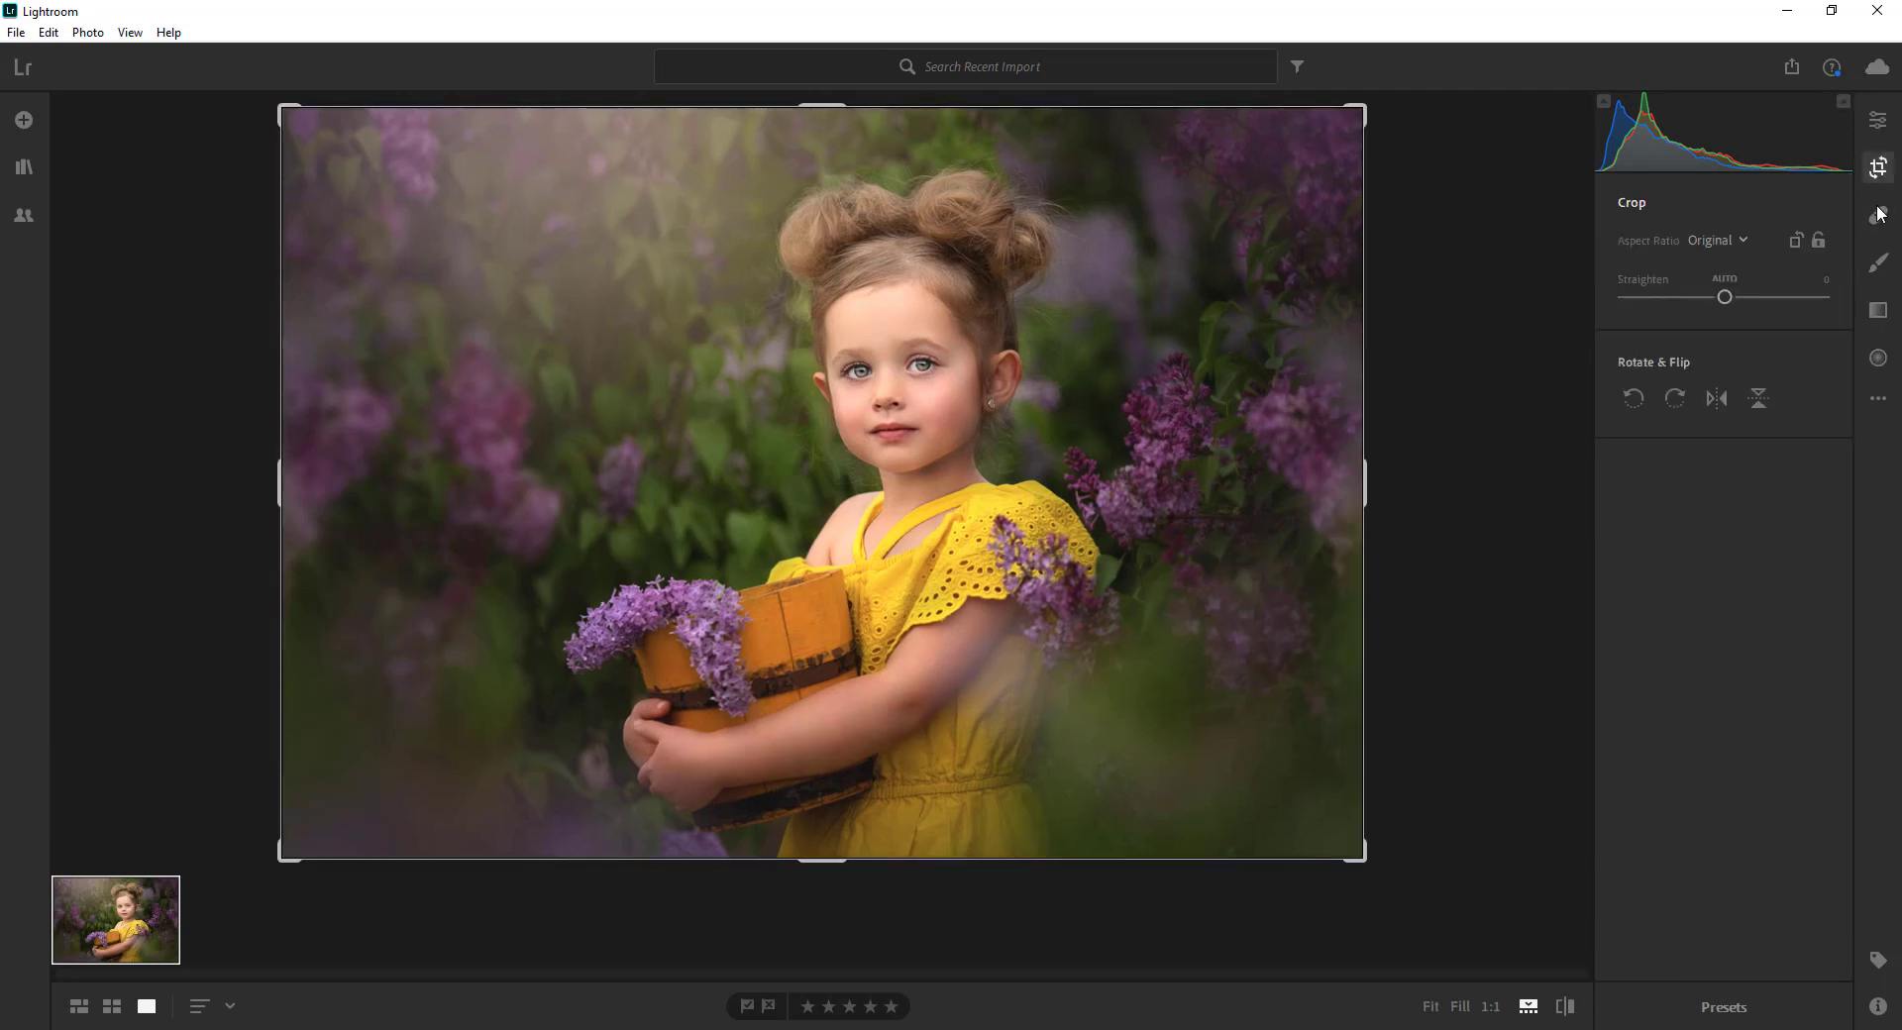
click(1879, 214)
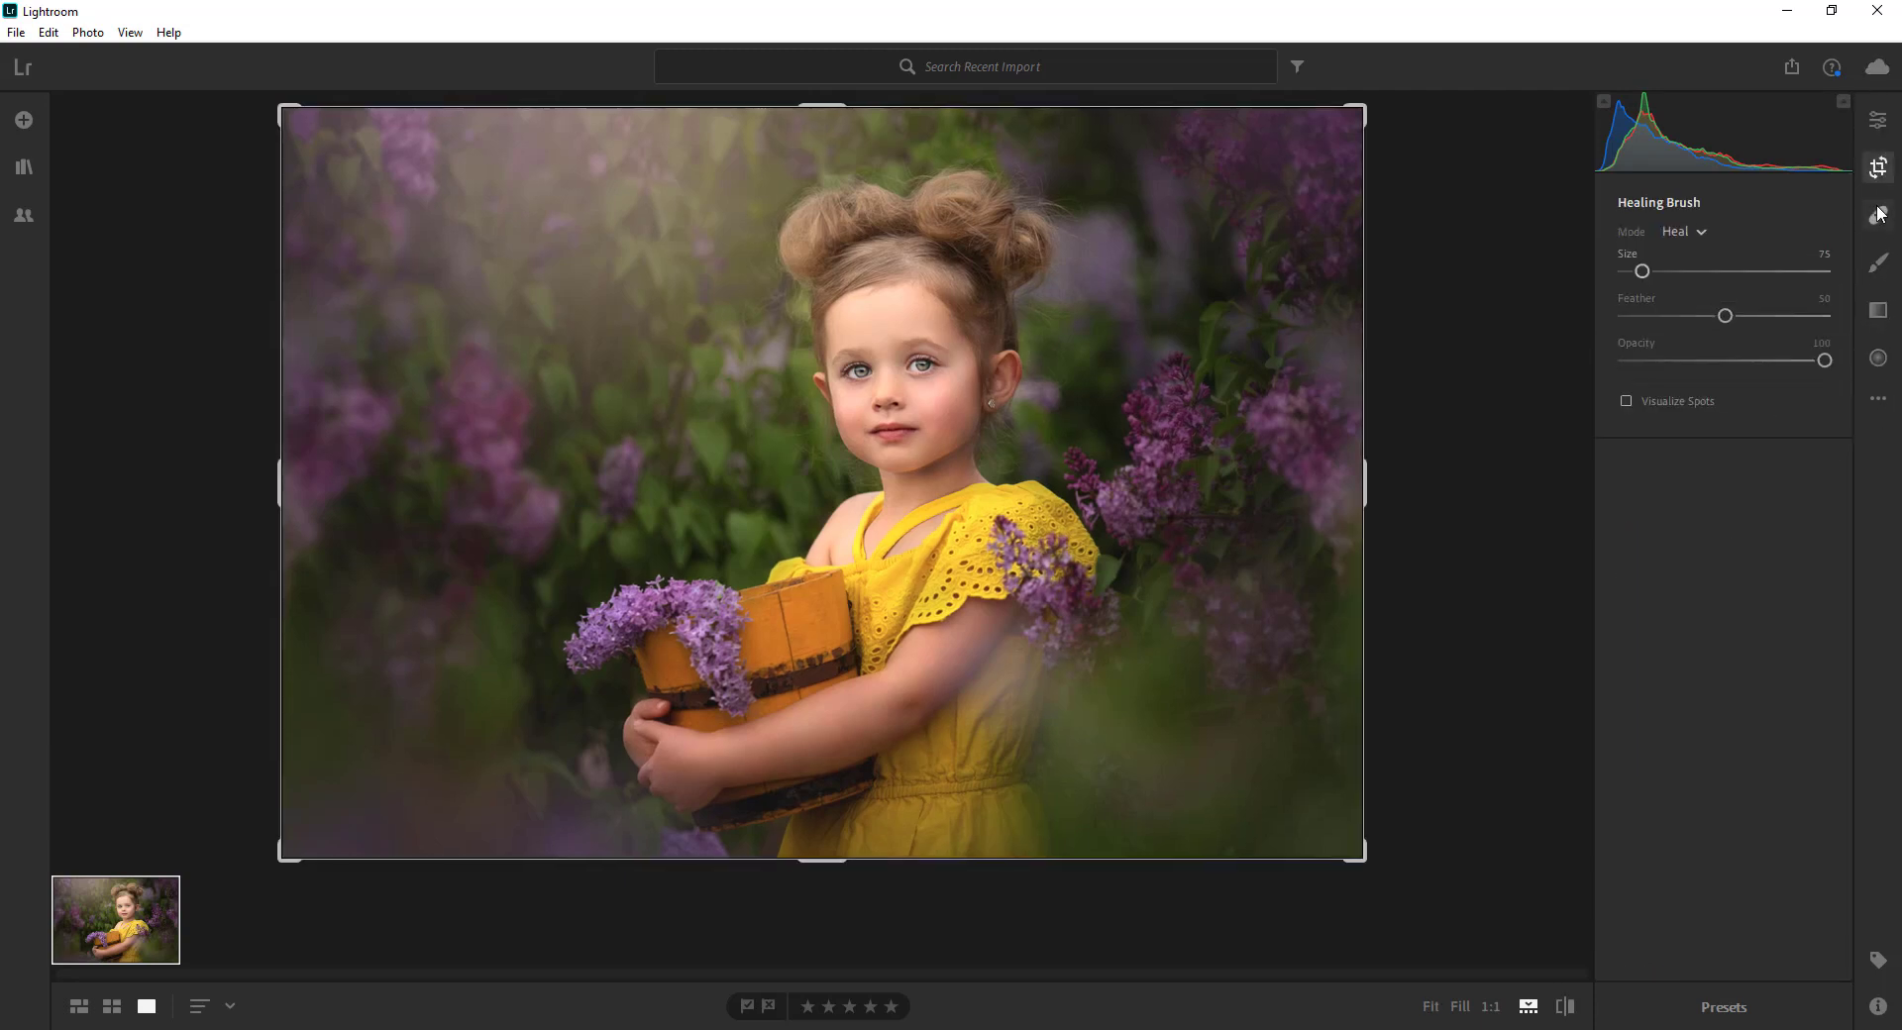
click(1877, 262)
click(1880, 357)
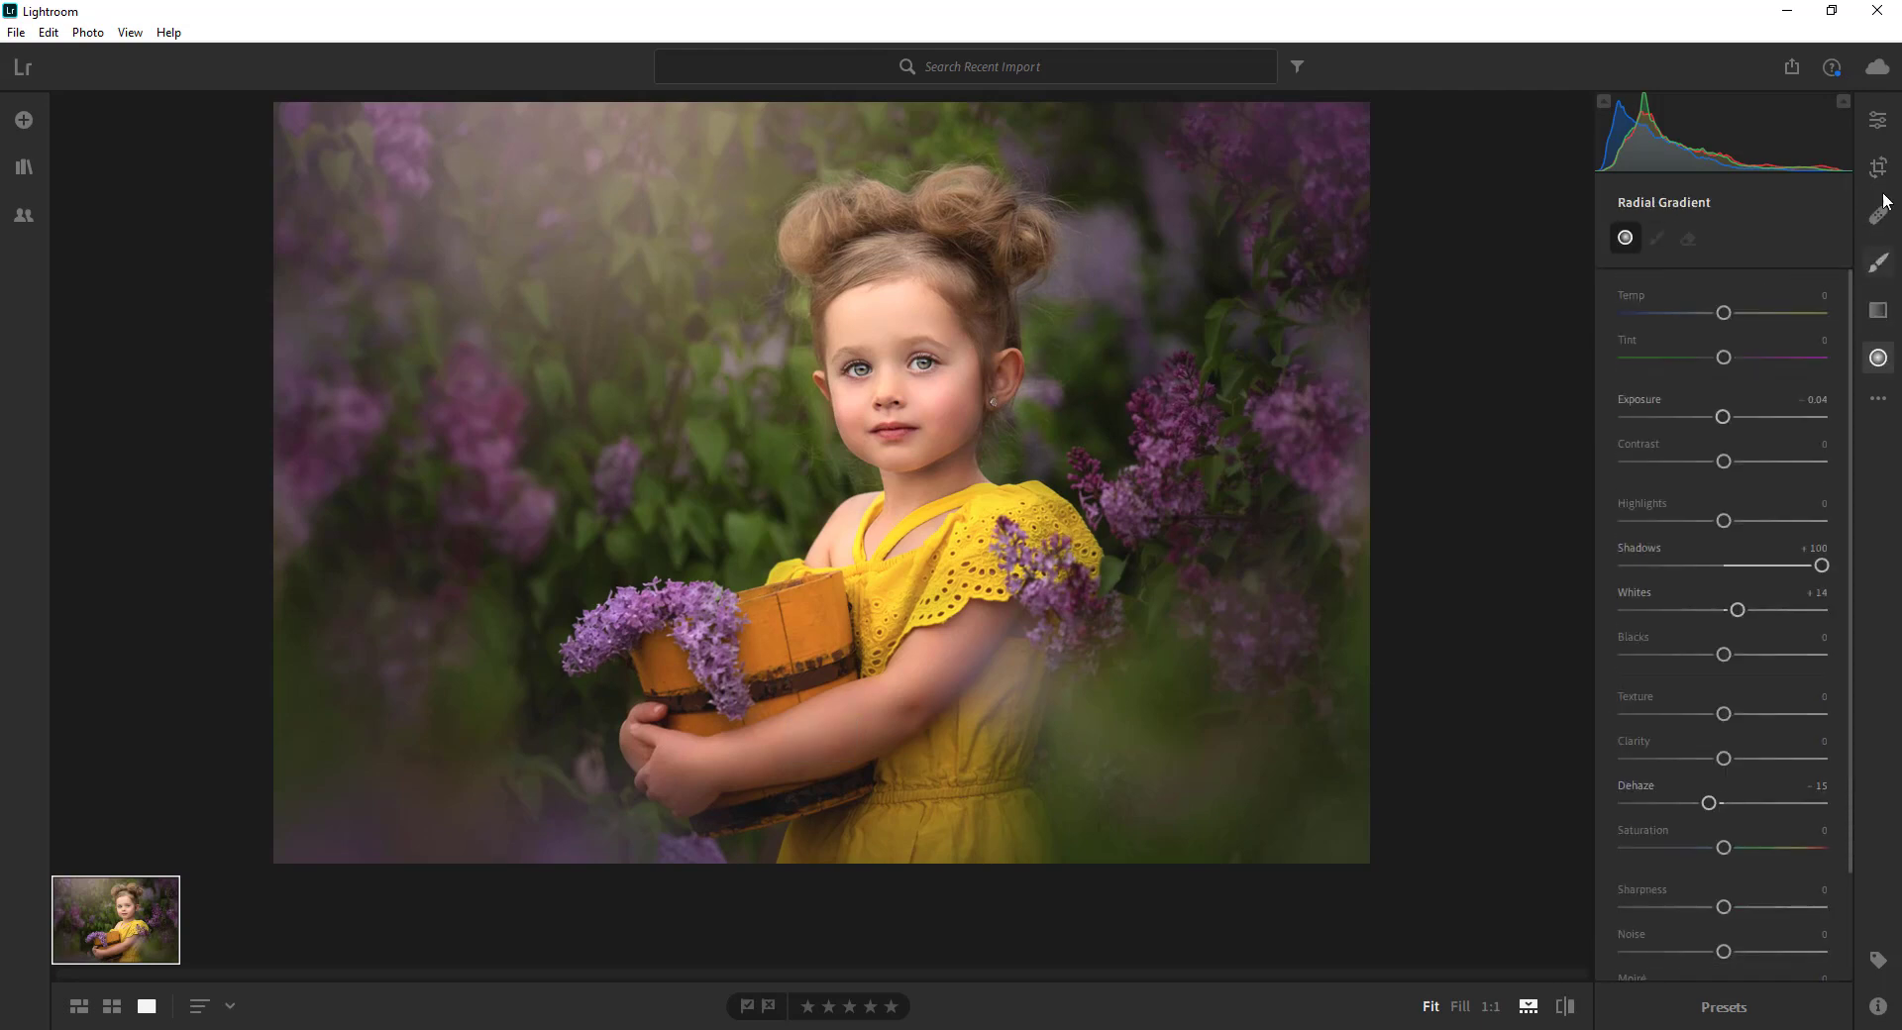
click(1875, 123)
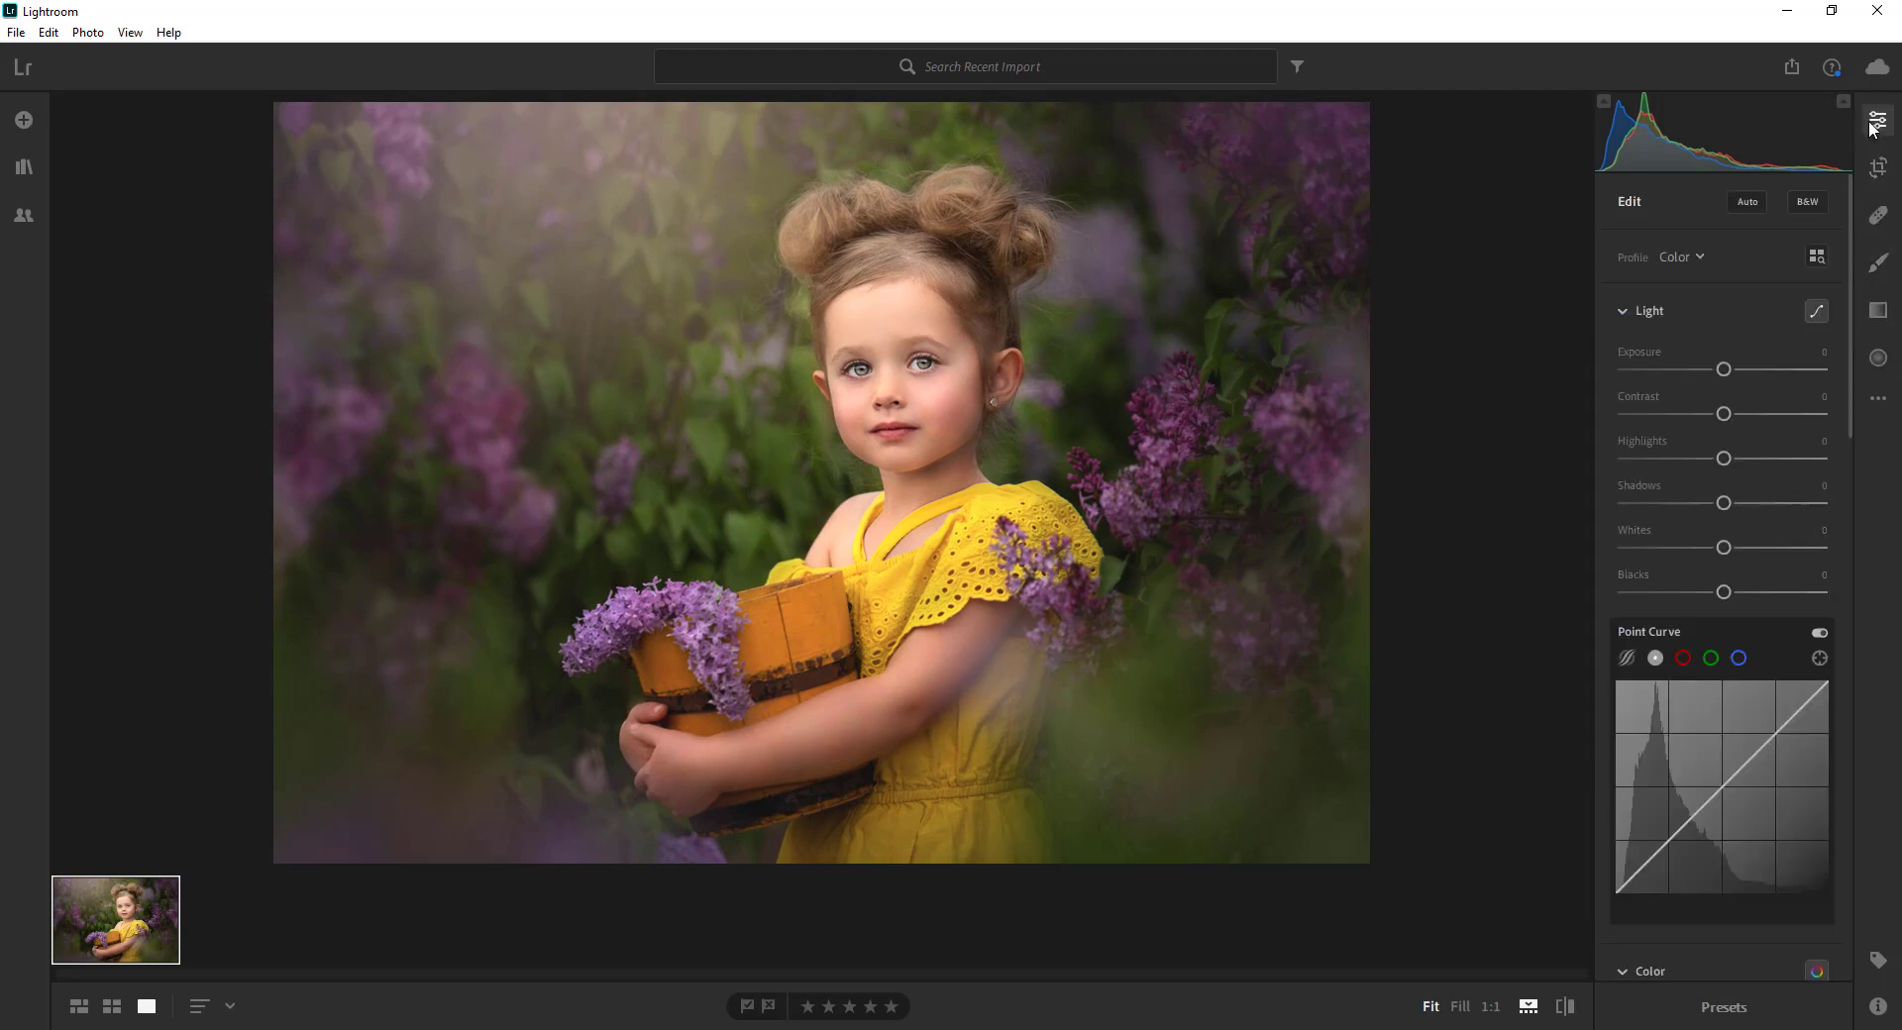
click(1879, 357)
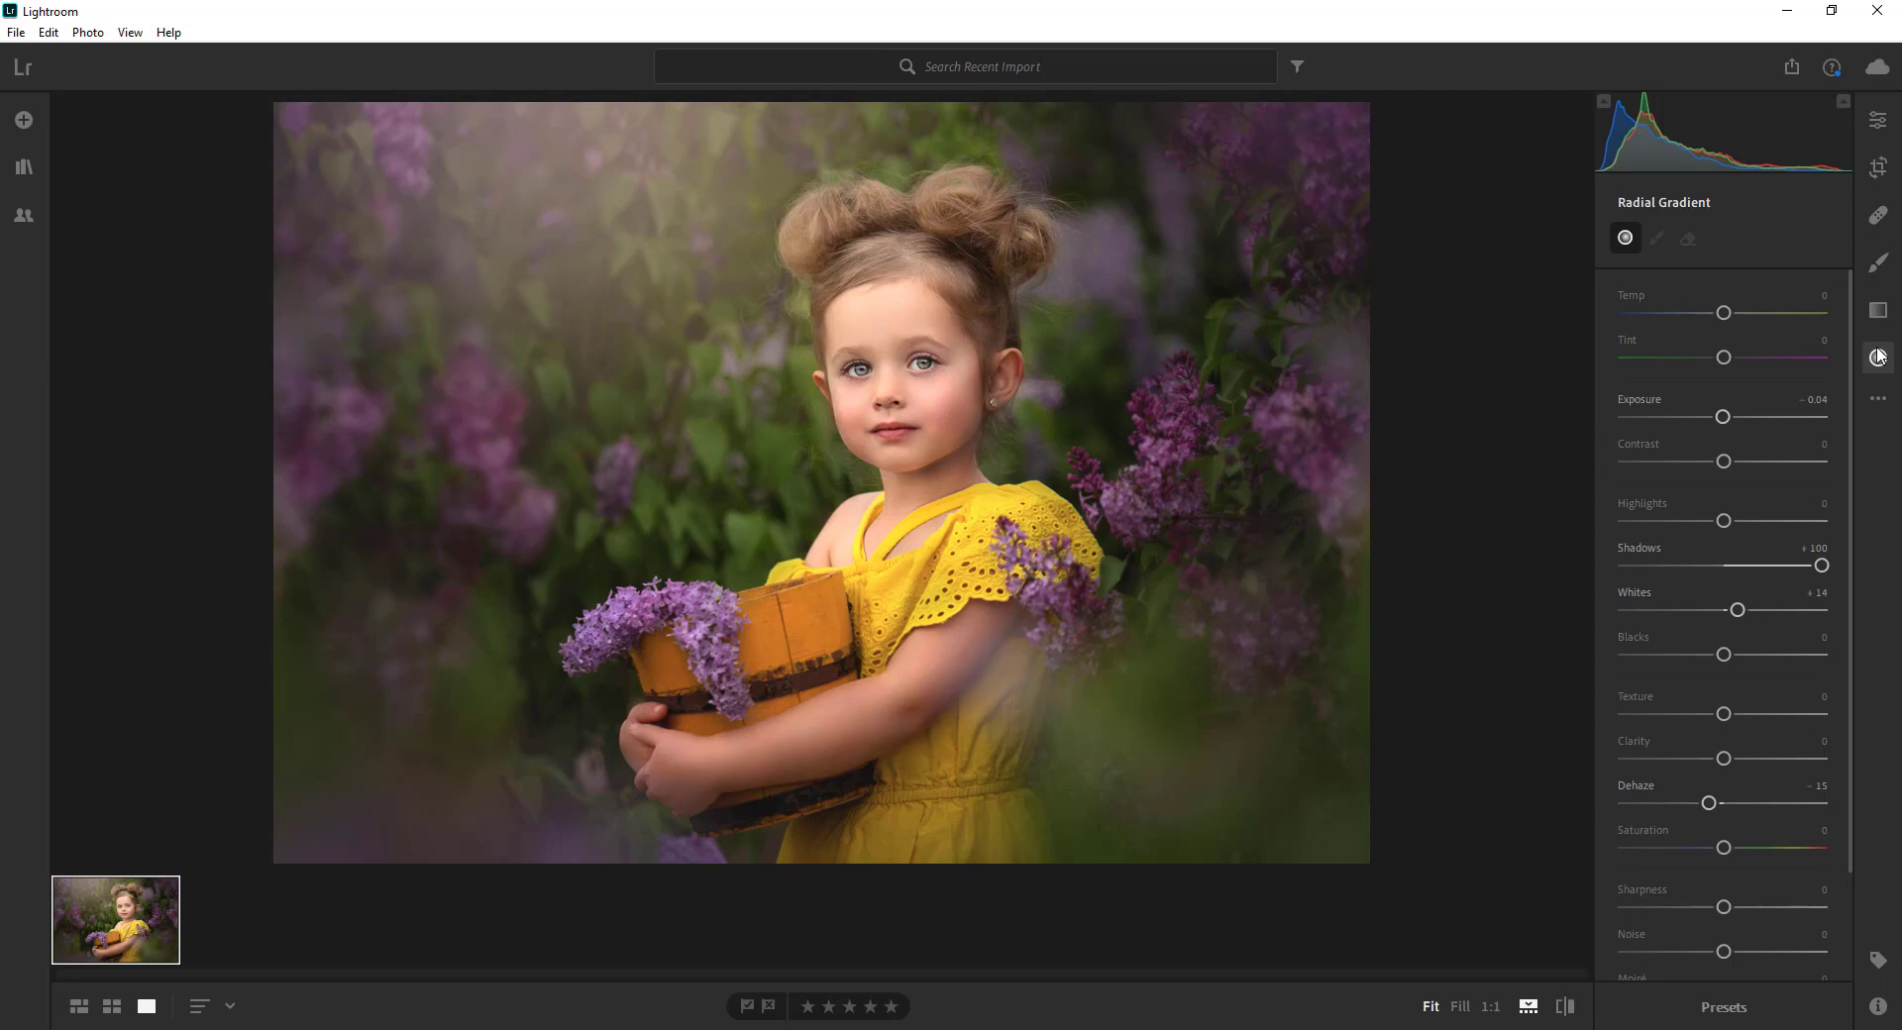
click(1875, 123)
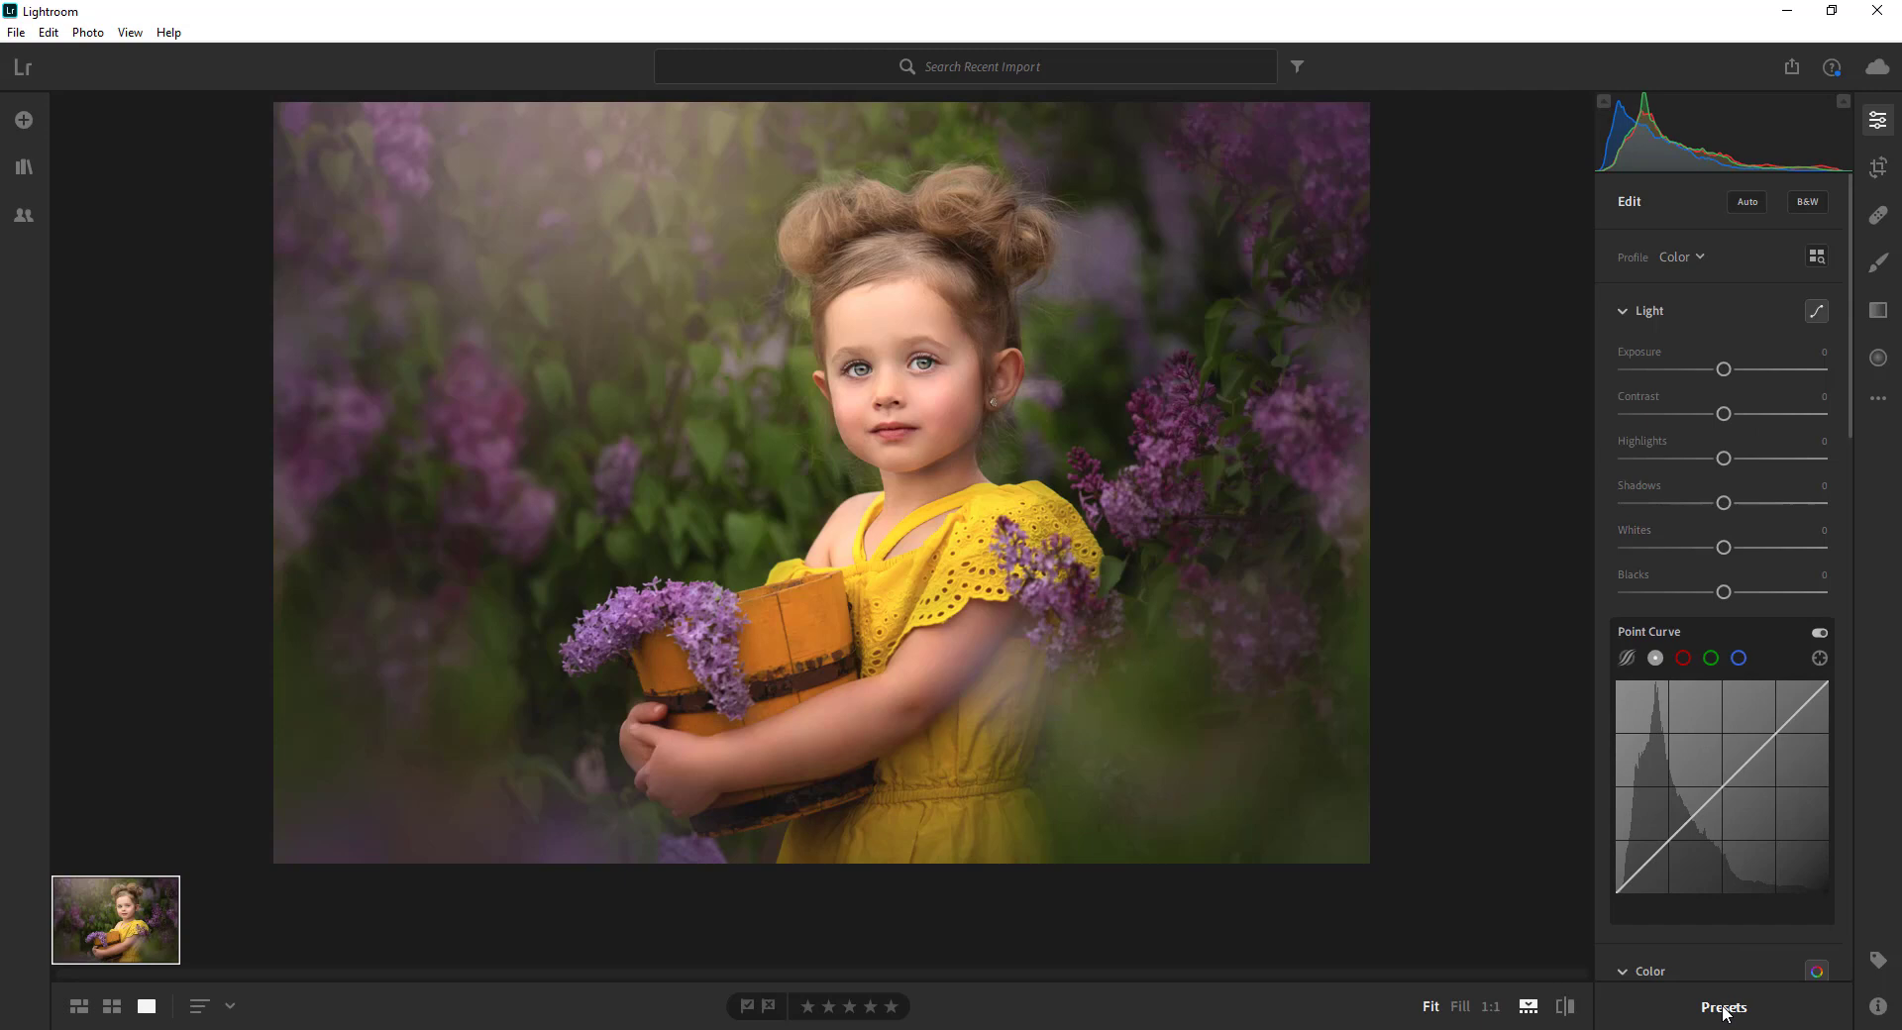
Reopen the Presets panel and inspect the B&W and Color Me Fall group menus
click(1723, 1010)
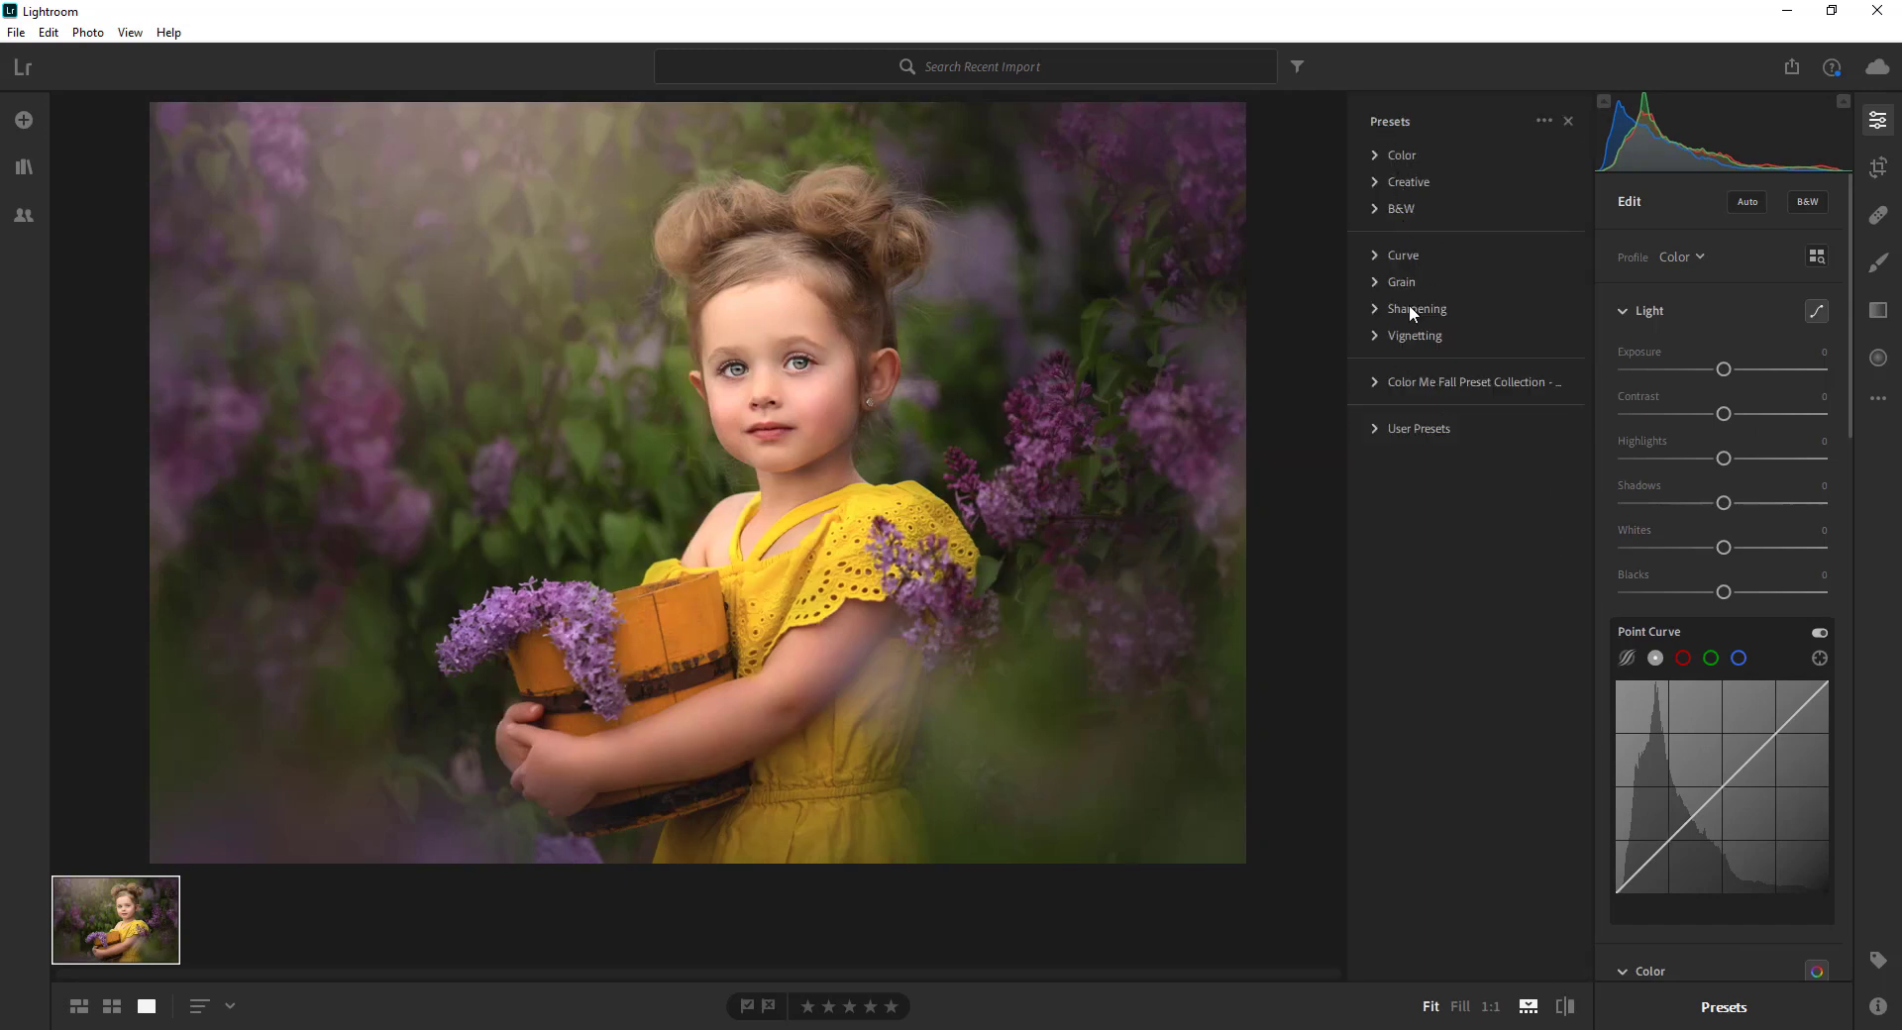
right_click(1401, 210)
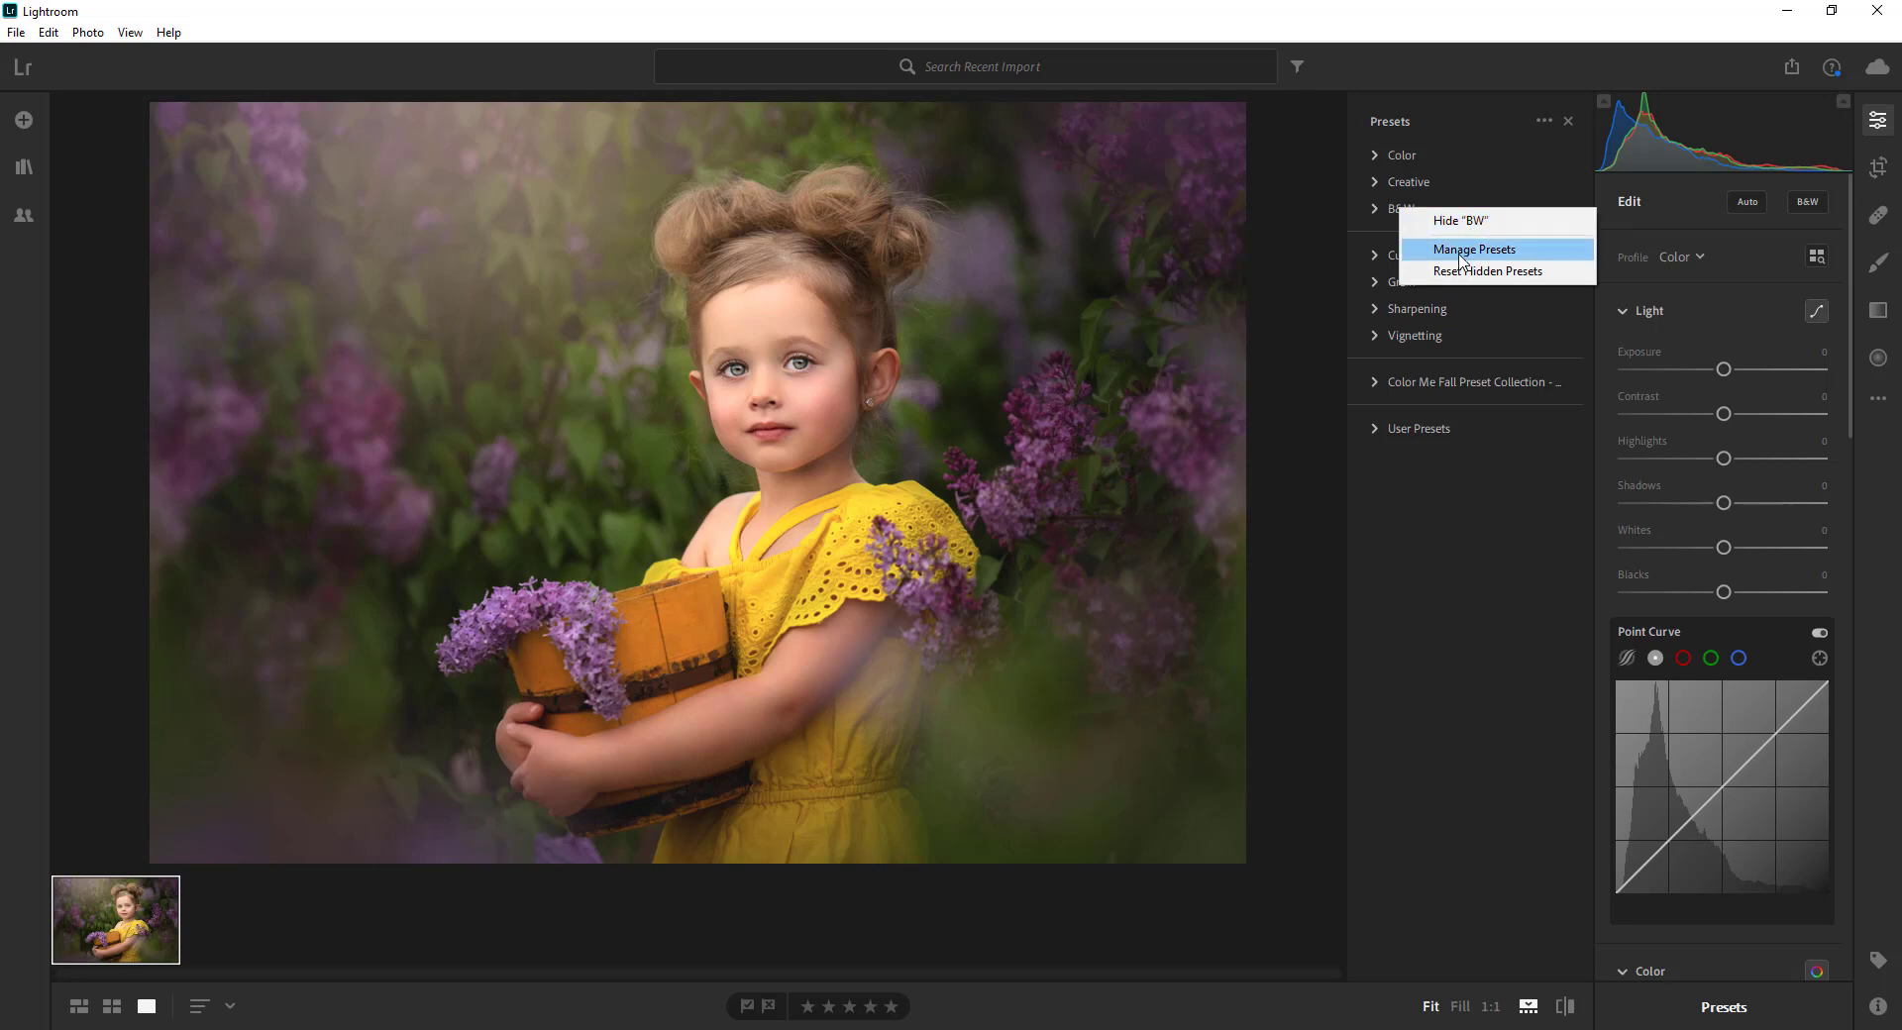
click(1456, 490)
right_click(1440, 384)
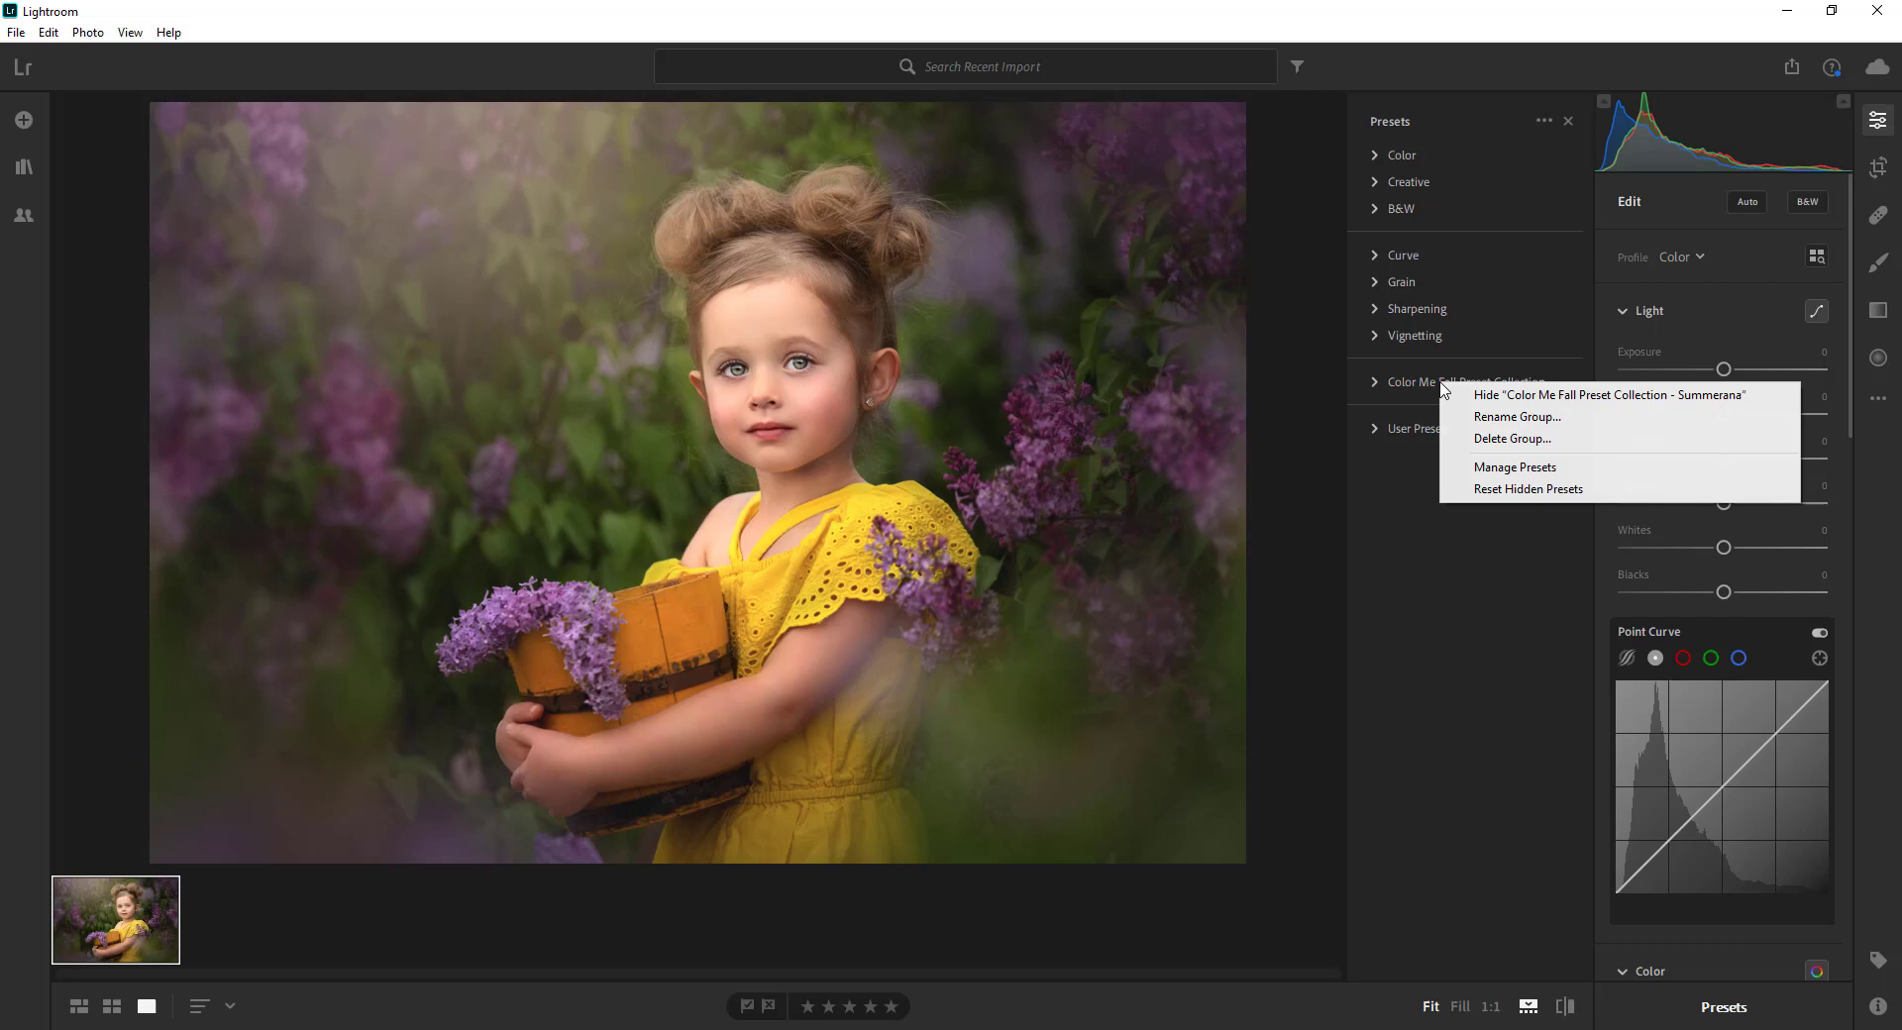
click(1426, 592)
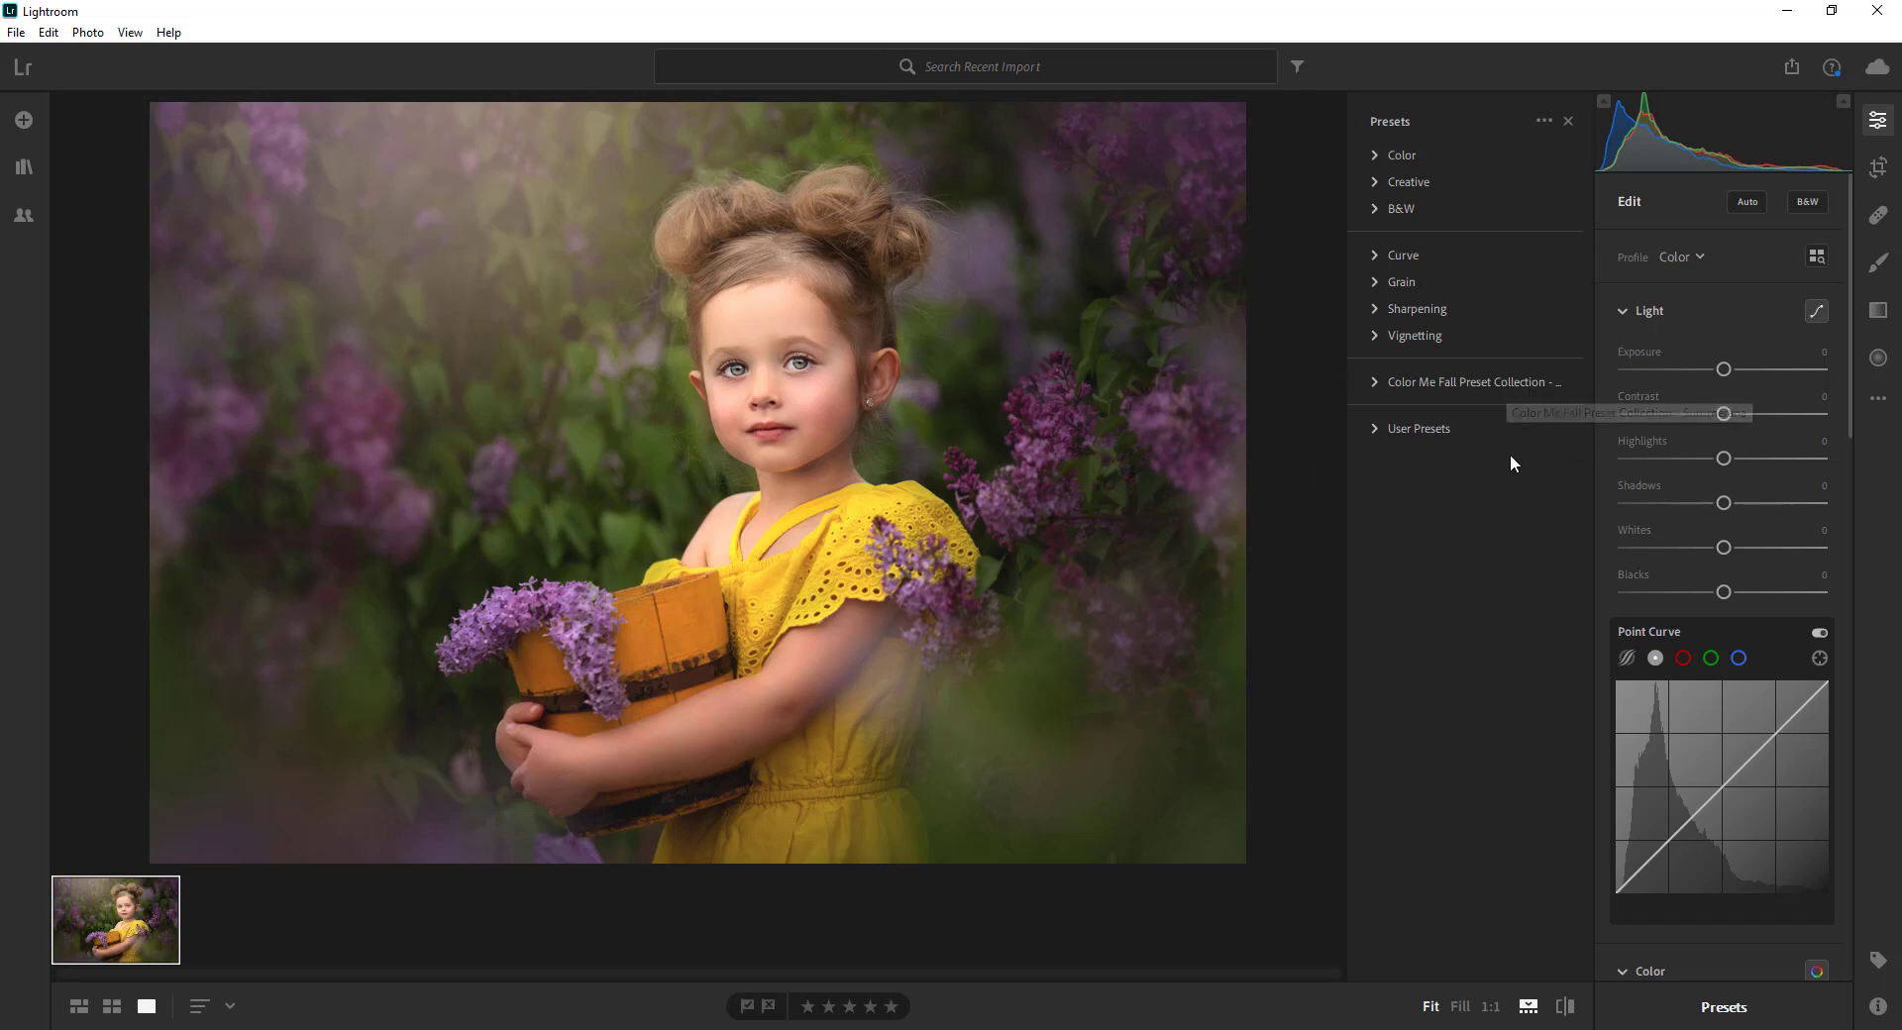
Choose Import Presets from the Presets menu and browse up to the Light & Airy collection folder
click(1543, 120)
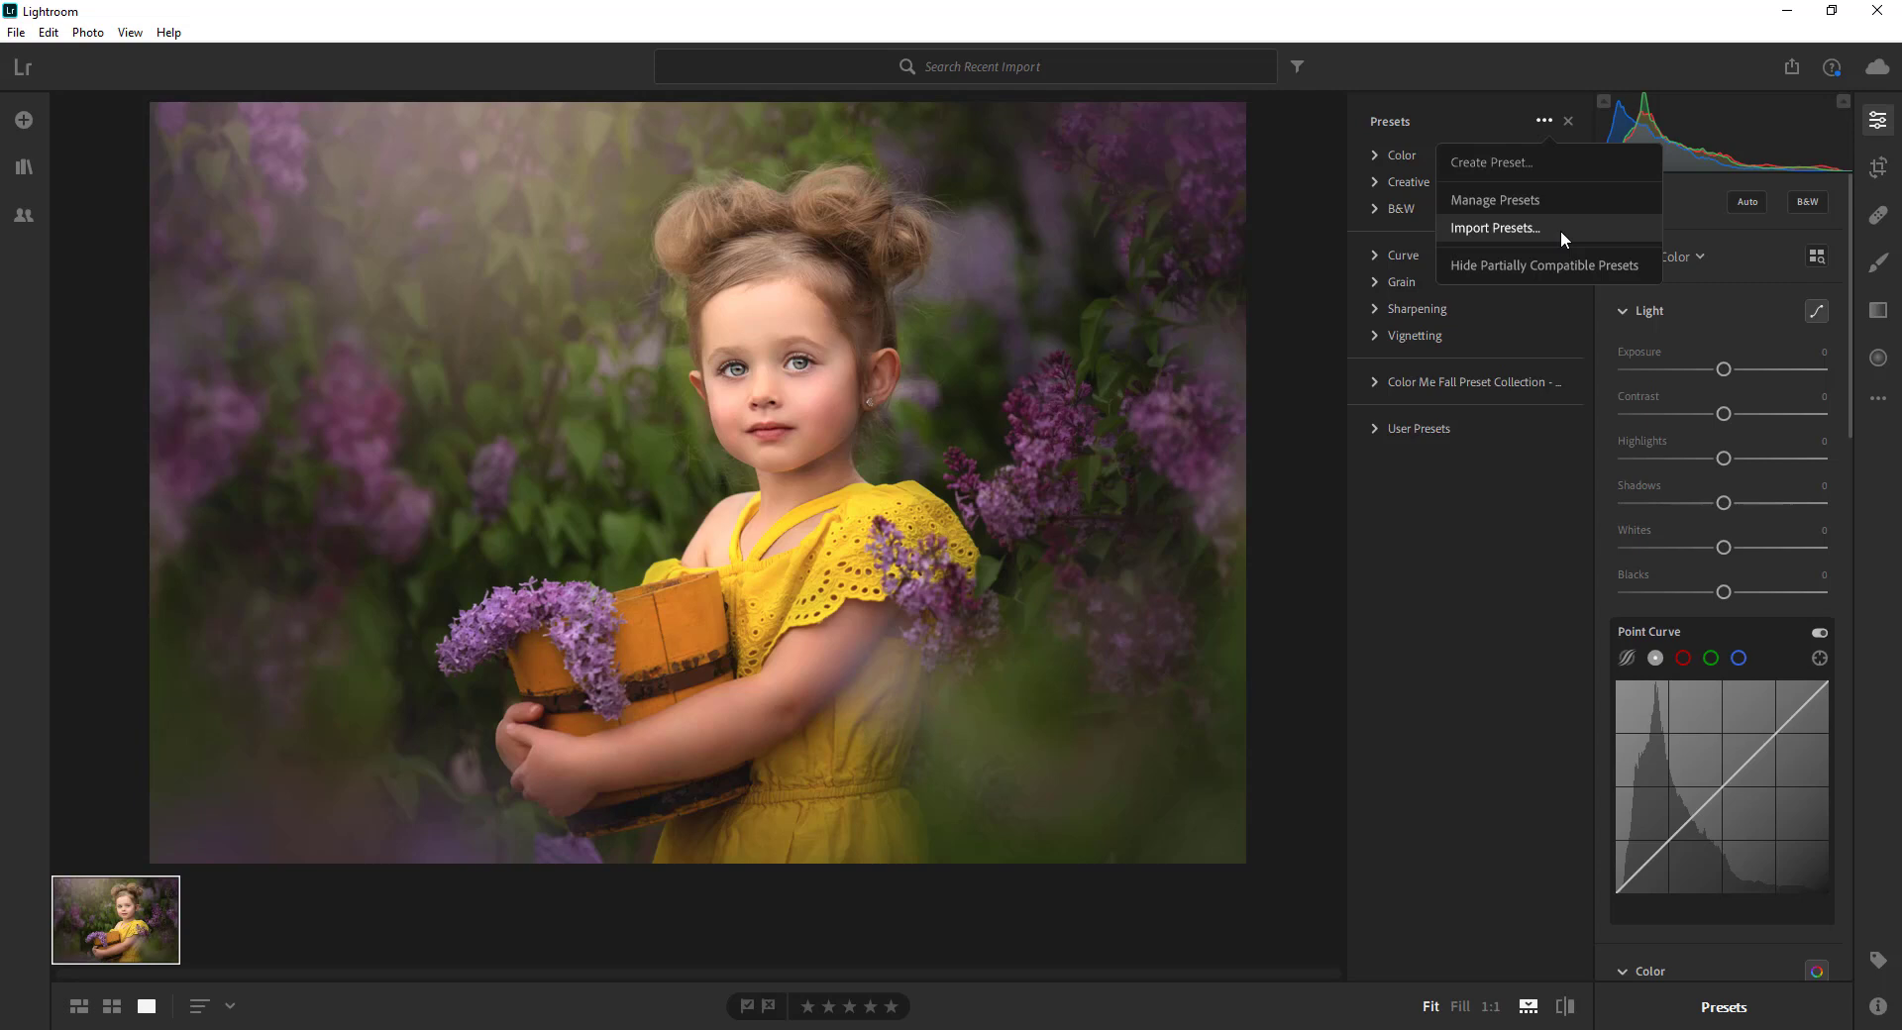
click(1510, 235)
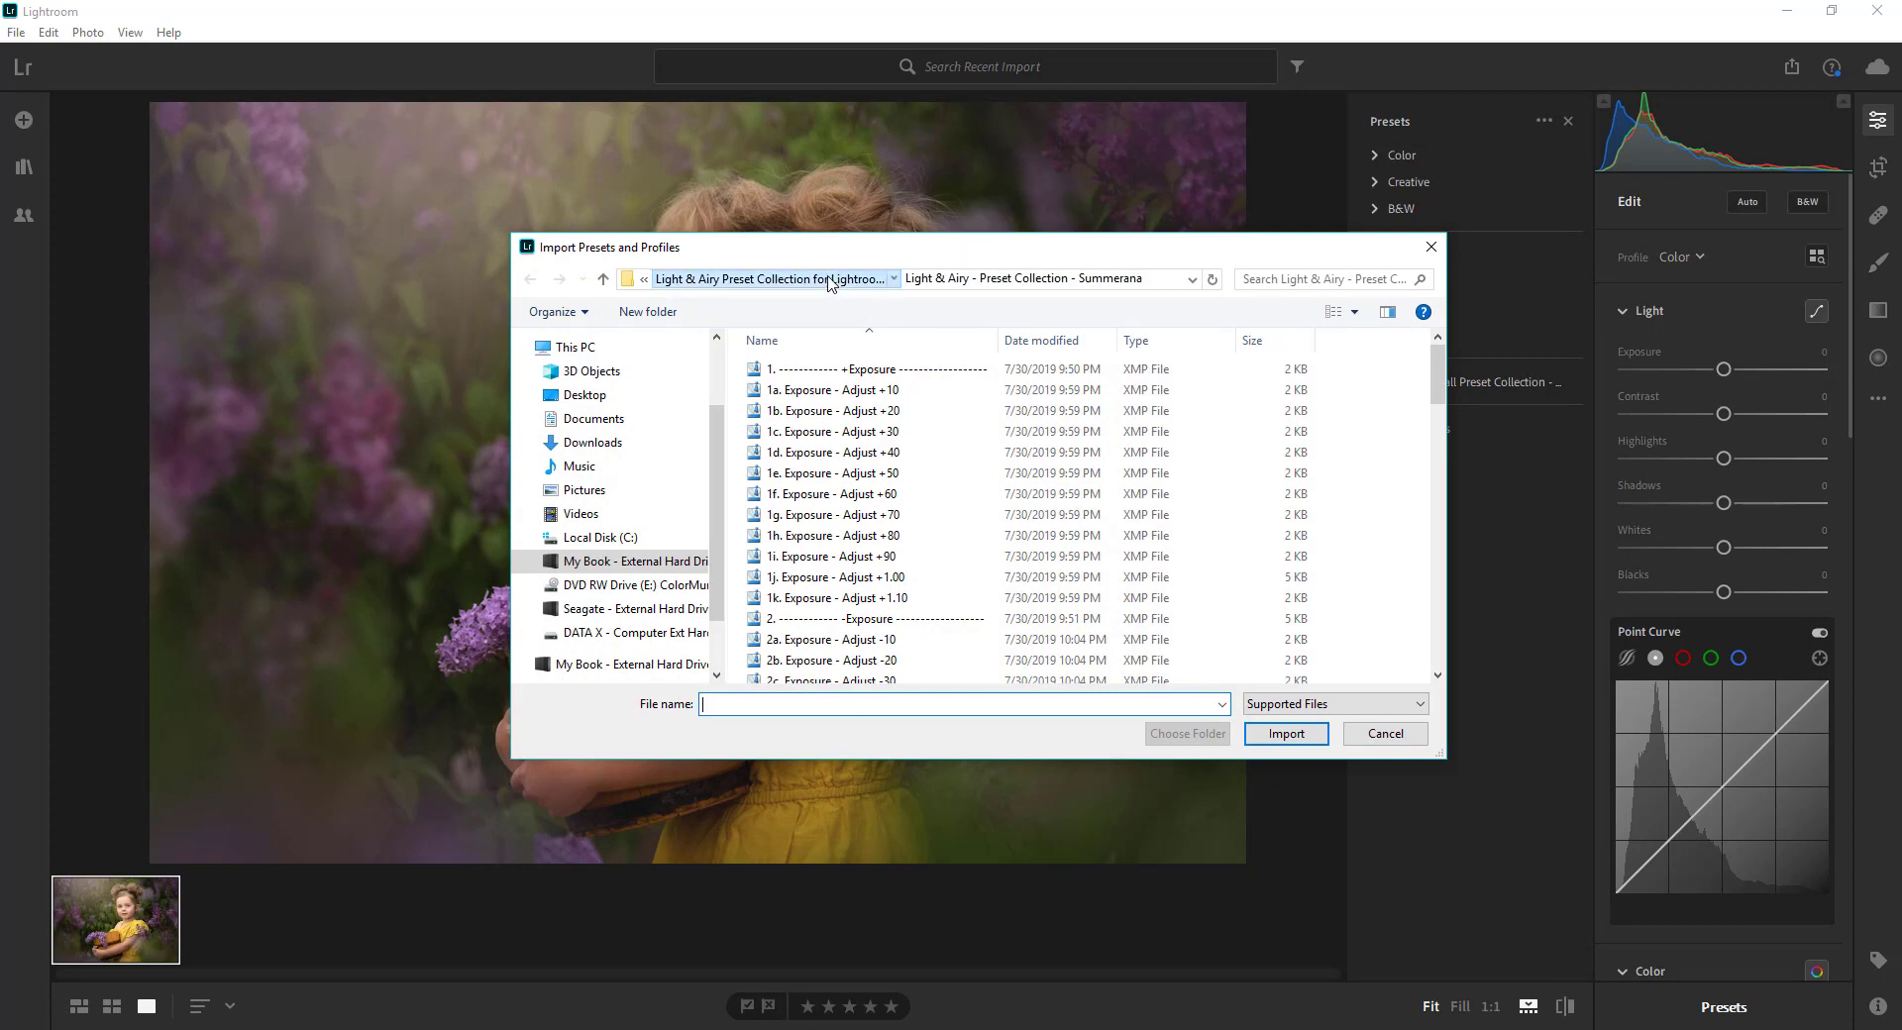
click(830, 280)
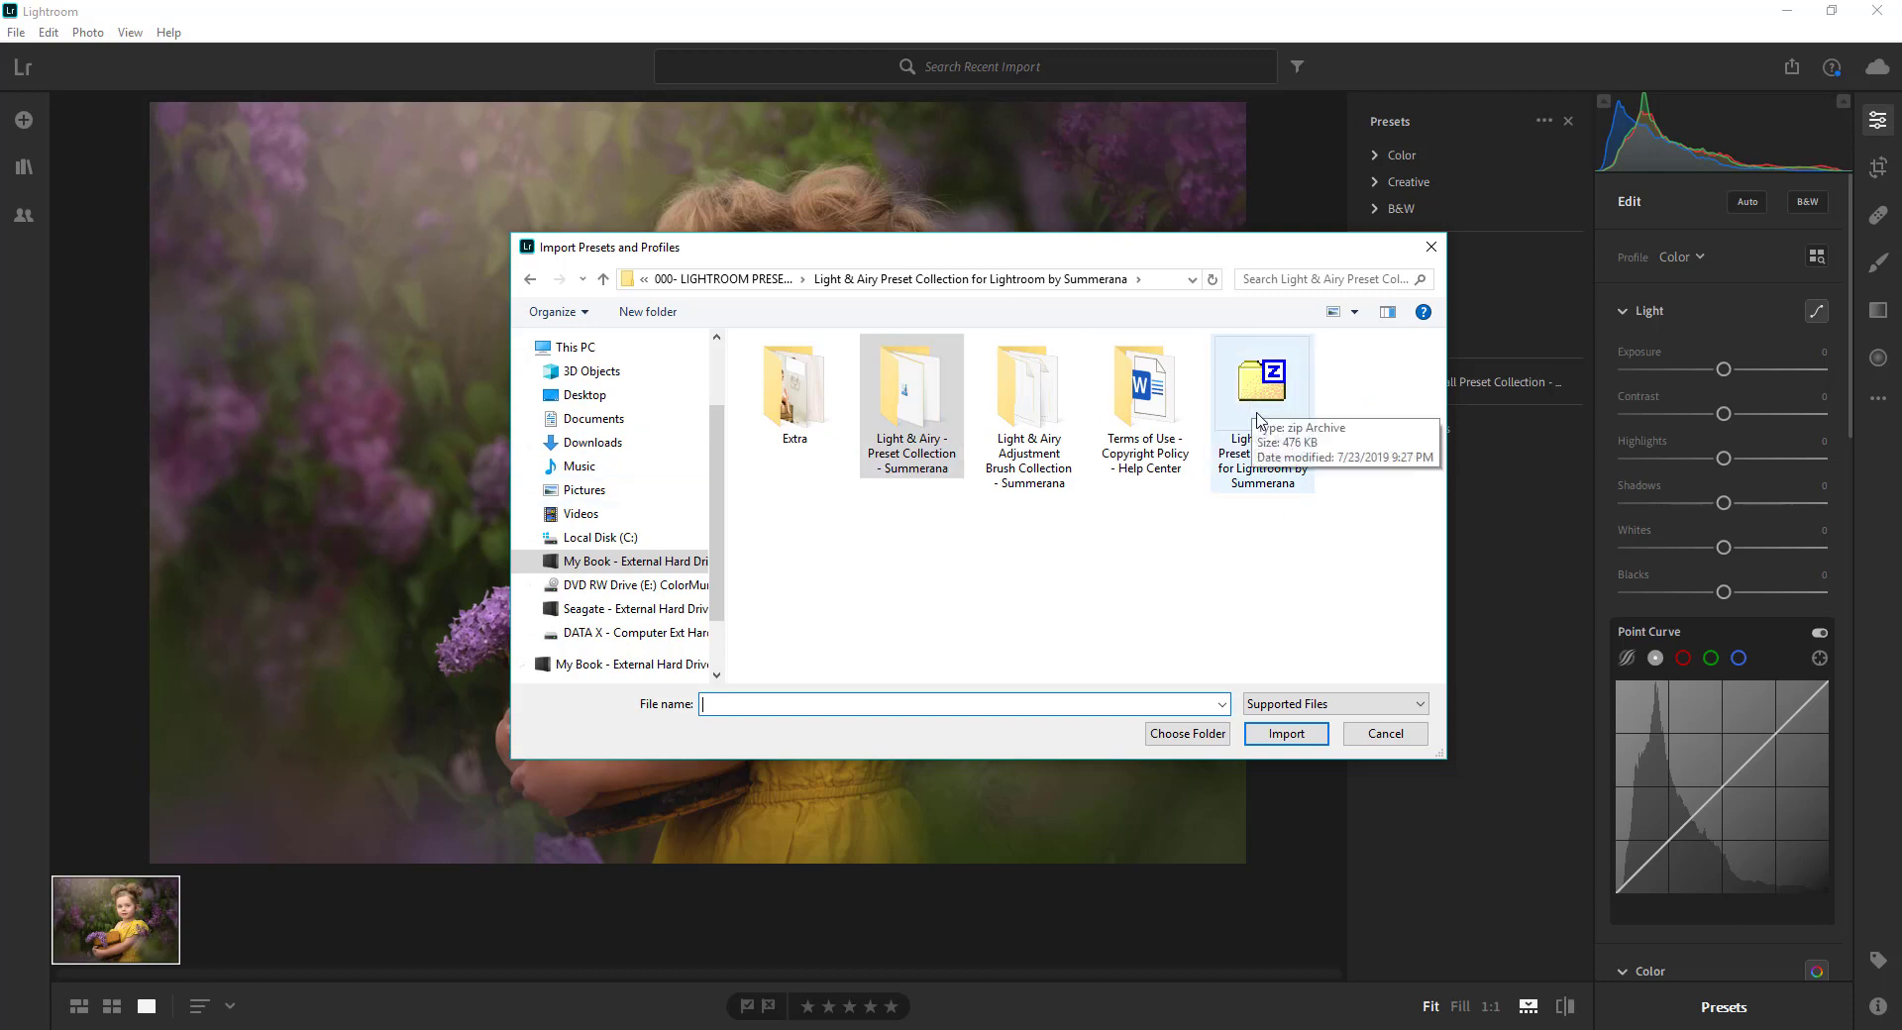
mouse_move(1260, 384)
click(1256, 394)
right_click(1256, 394)
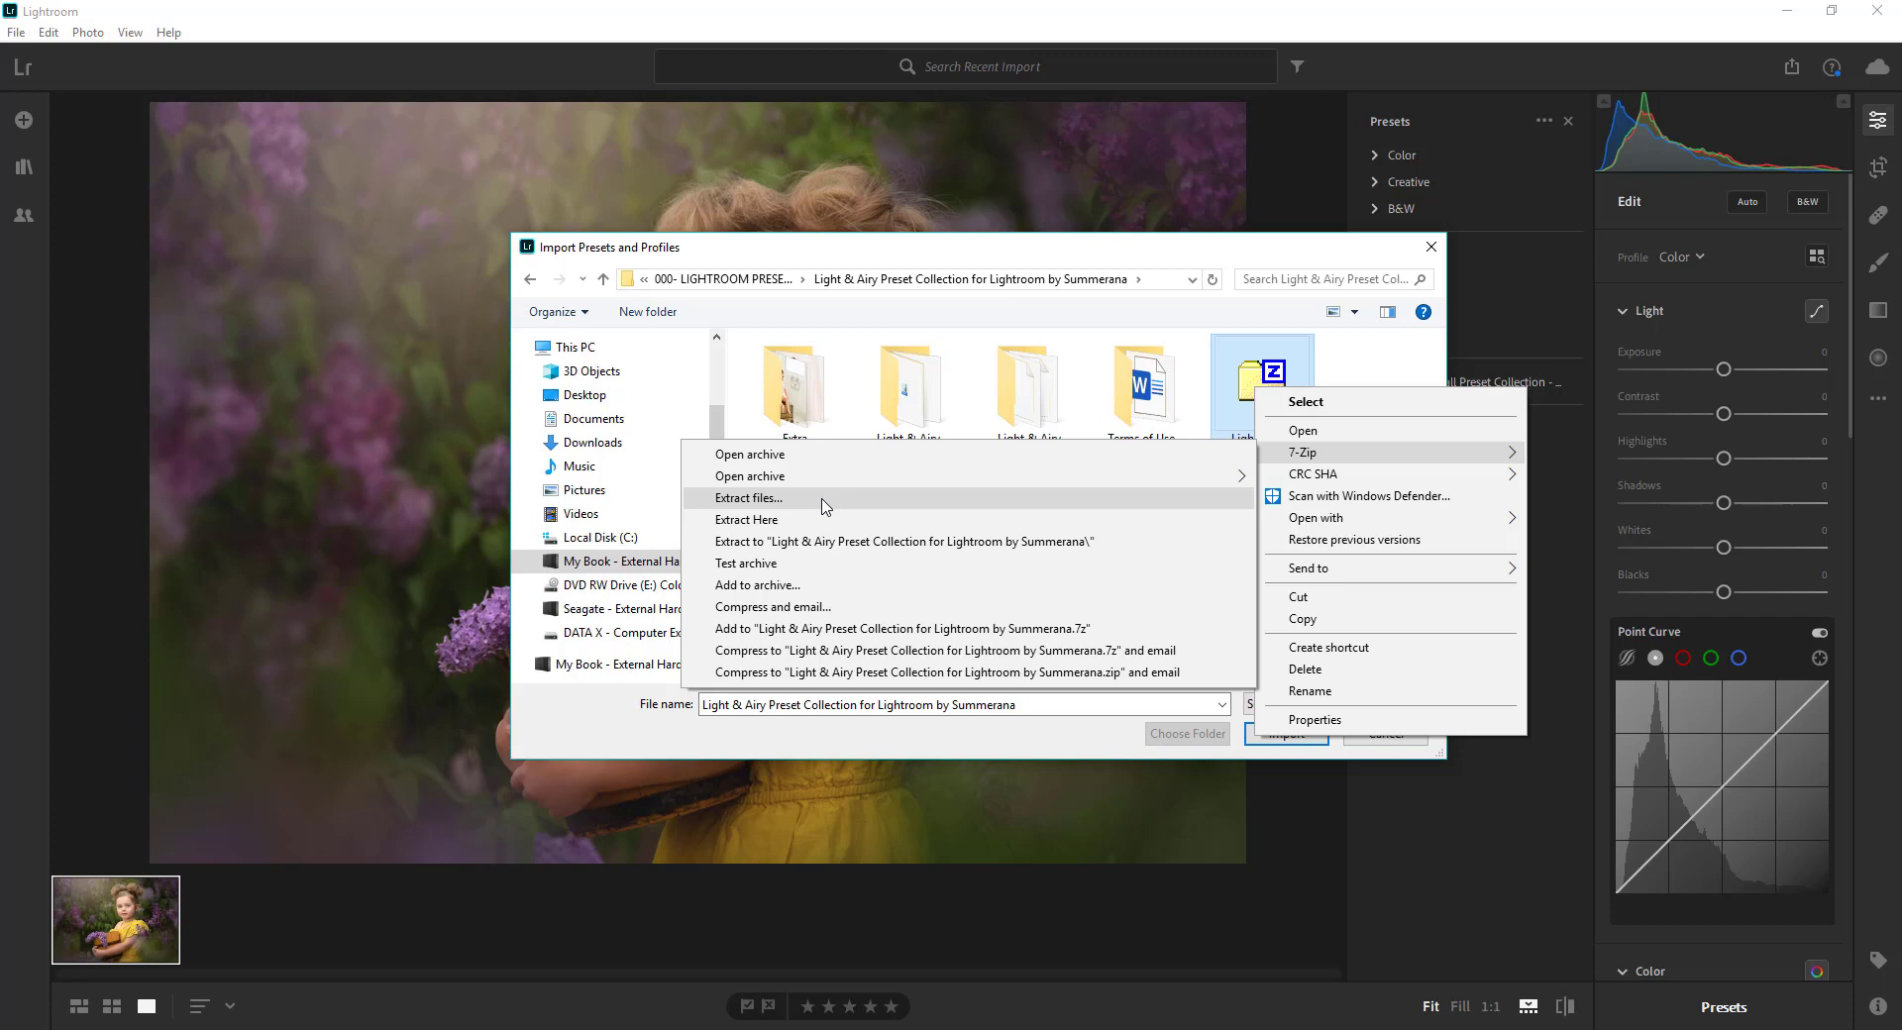
click(1359, 364)
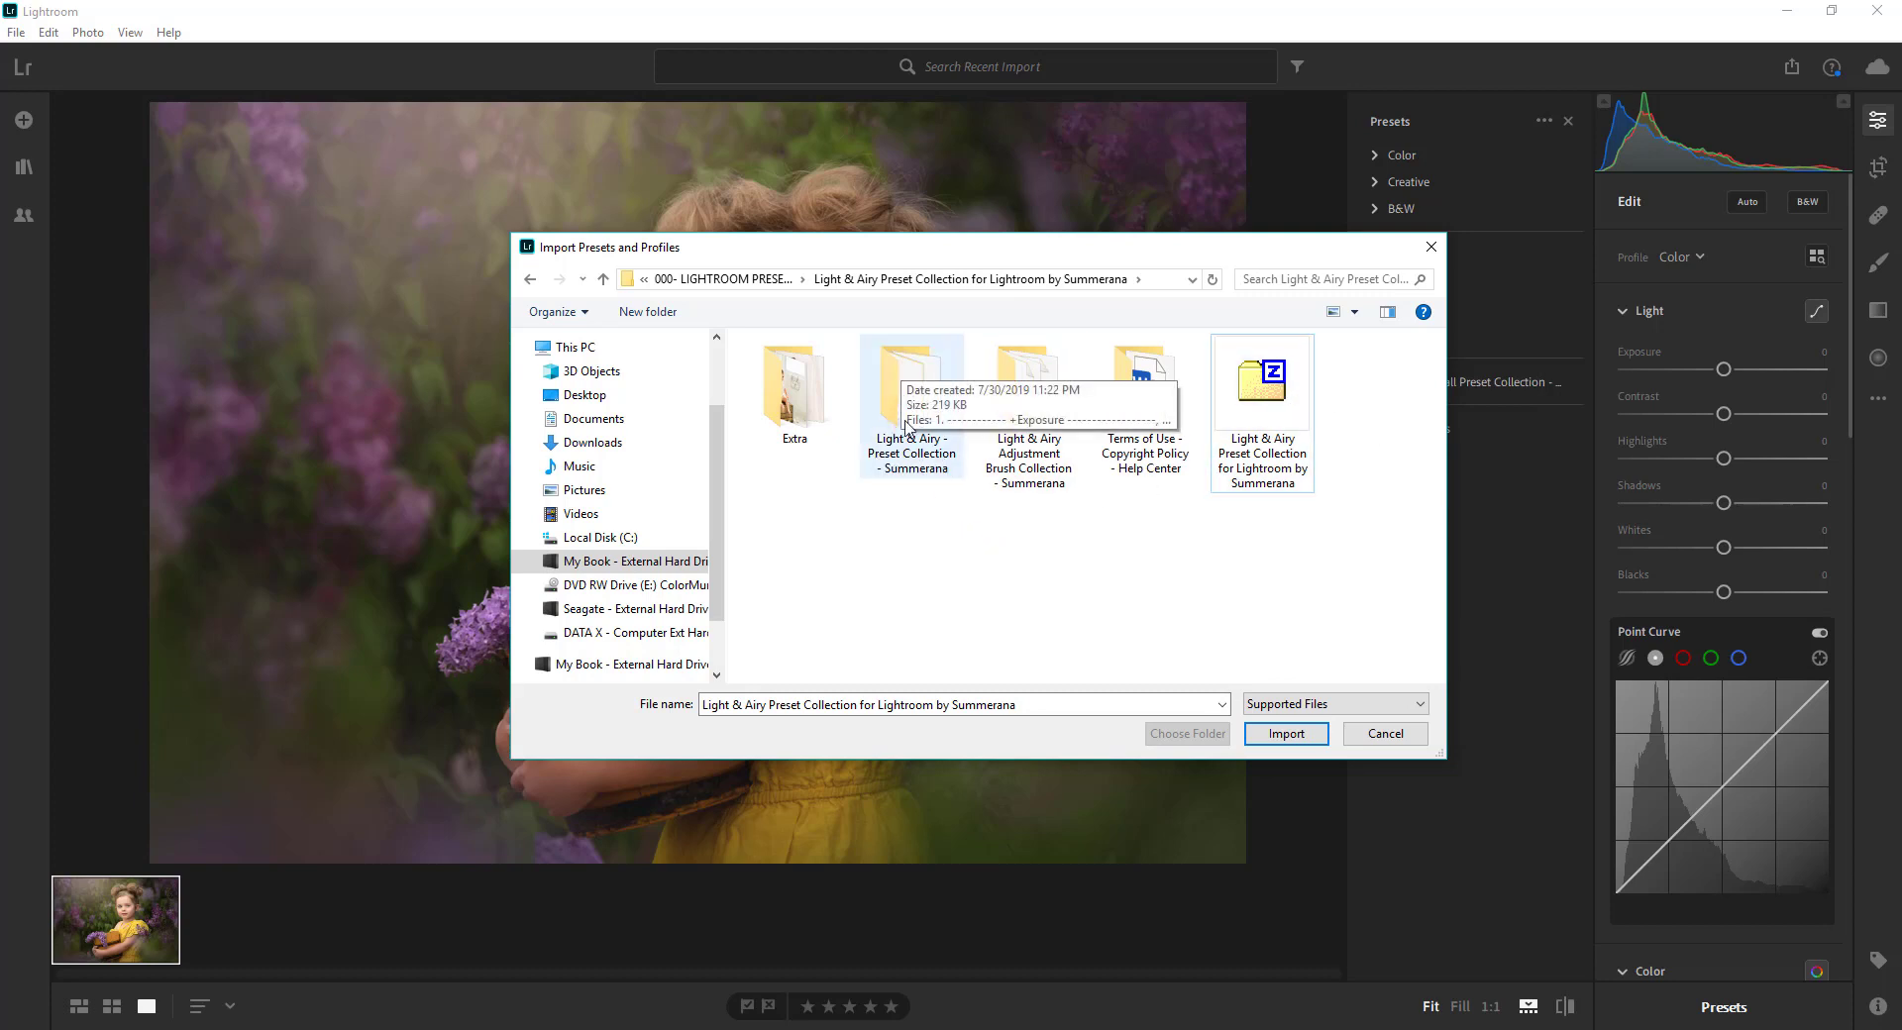
Select all XMP files in 'Light & Airy - Preset Collection - Summerana' and import the 84 presets
double_click(897, 380)
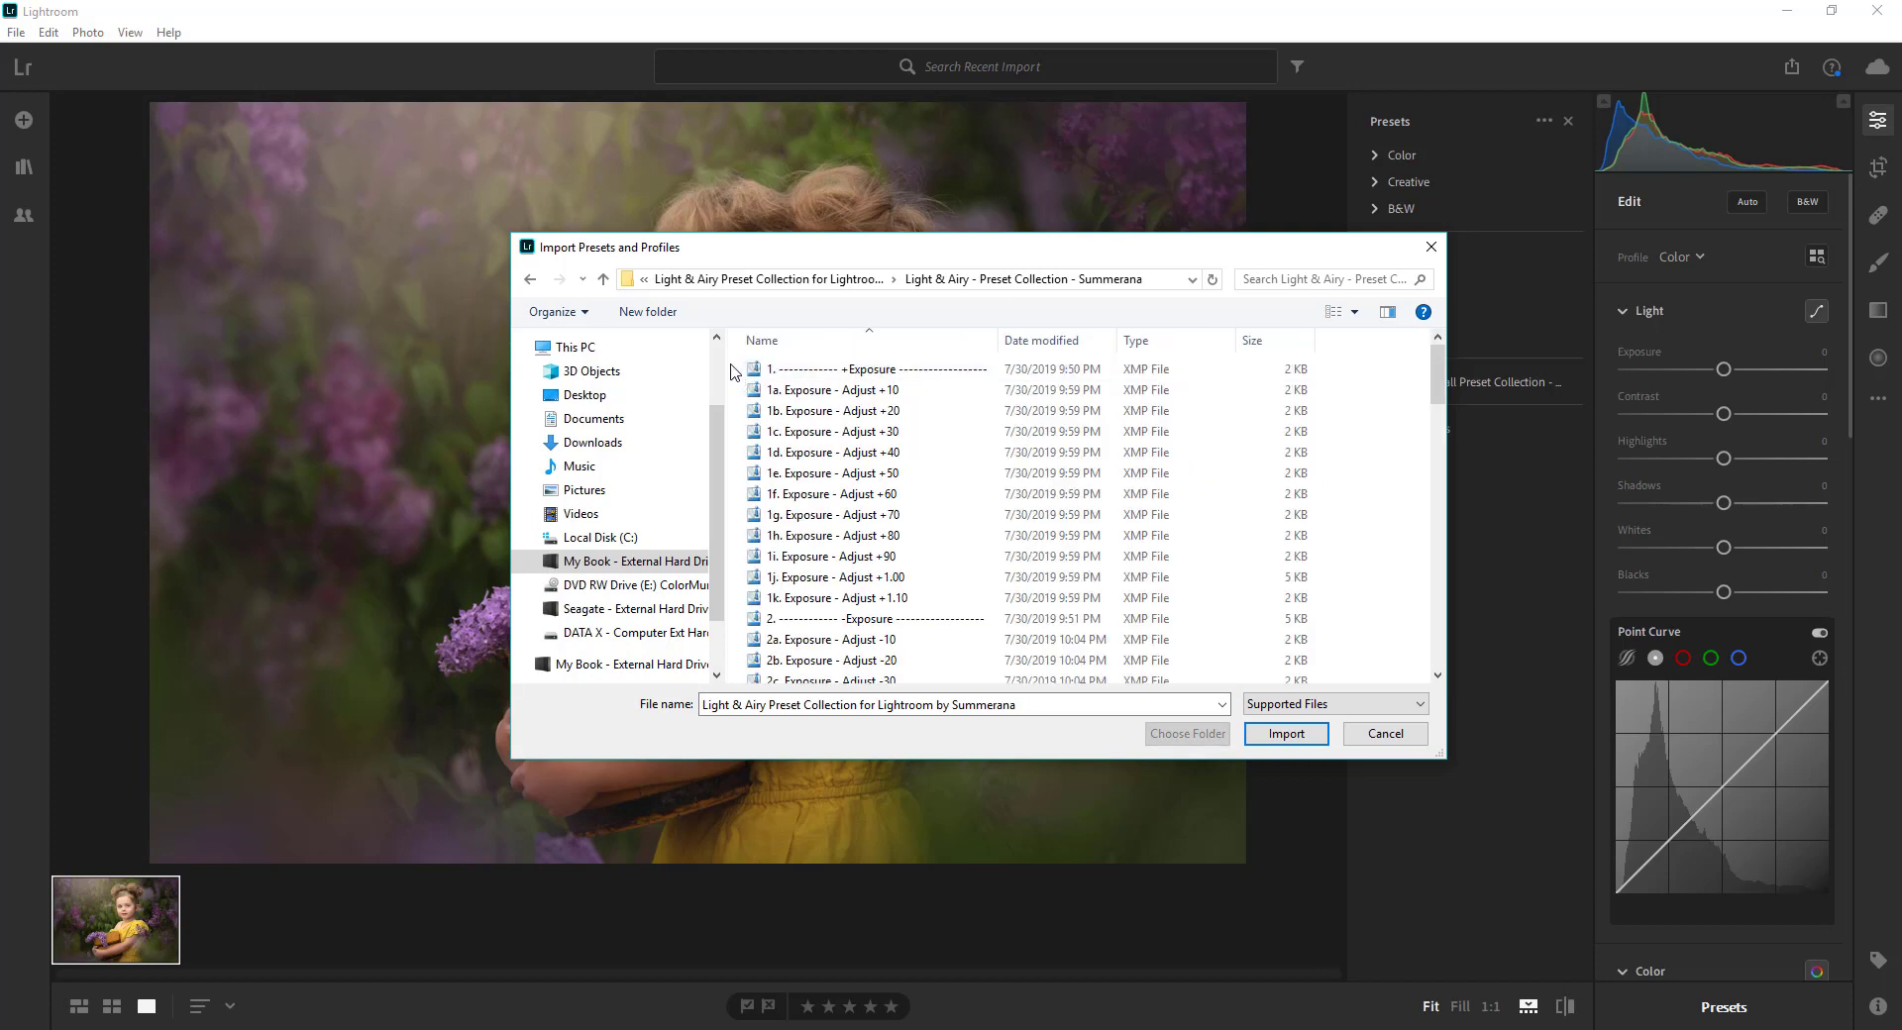
mouse_move(731, 372)
mouse_down()
mouse_move(891, 433)
mouse_move(941, 557)
mouse_move(749, 372)
mouse_move(1060, 815)
mouse_up()
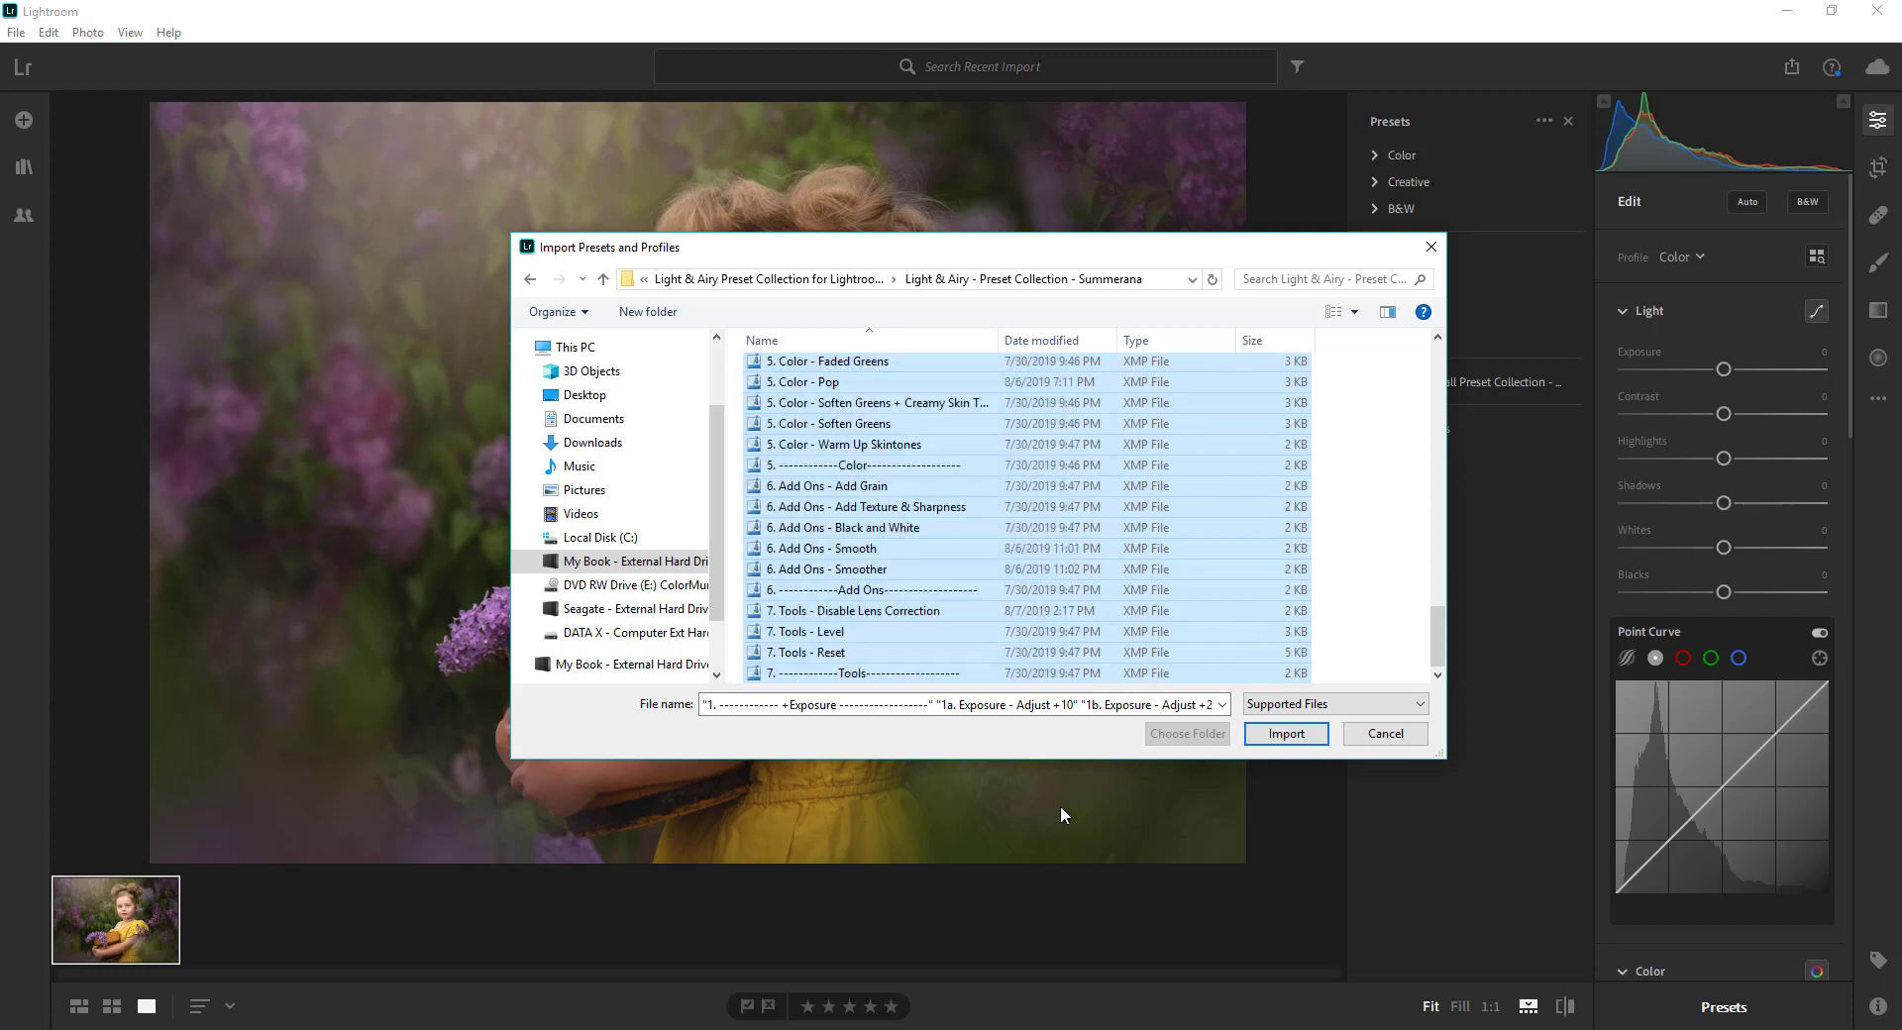
click(1287, 738)
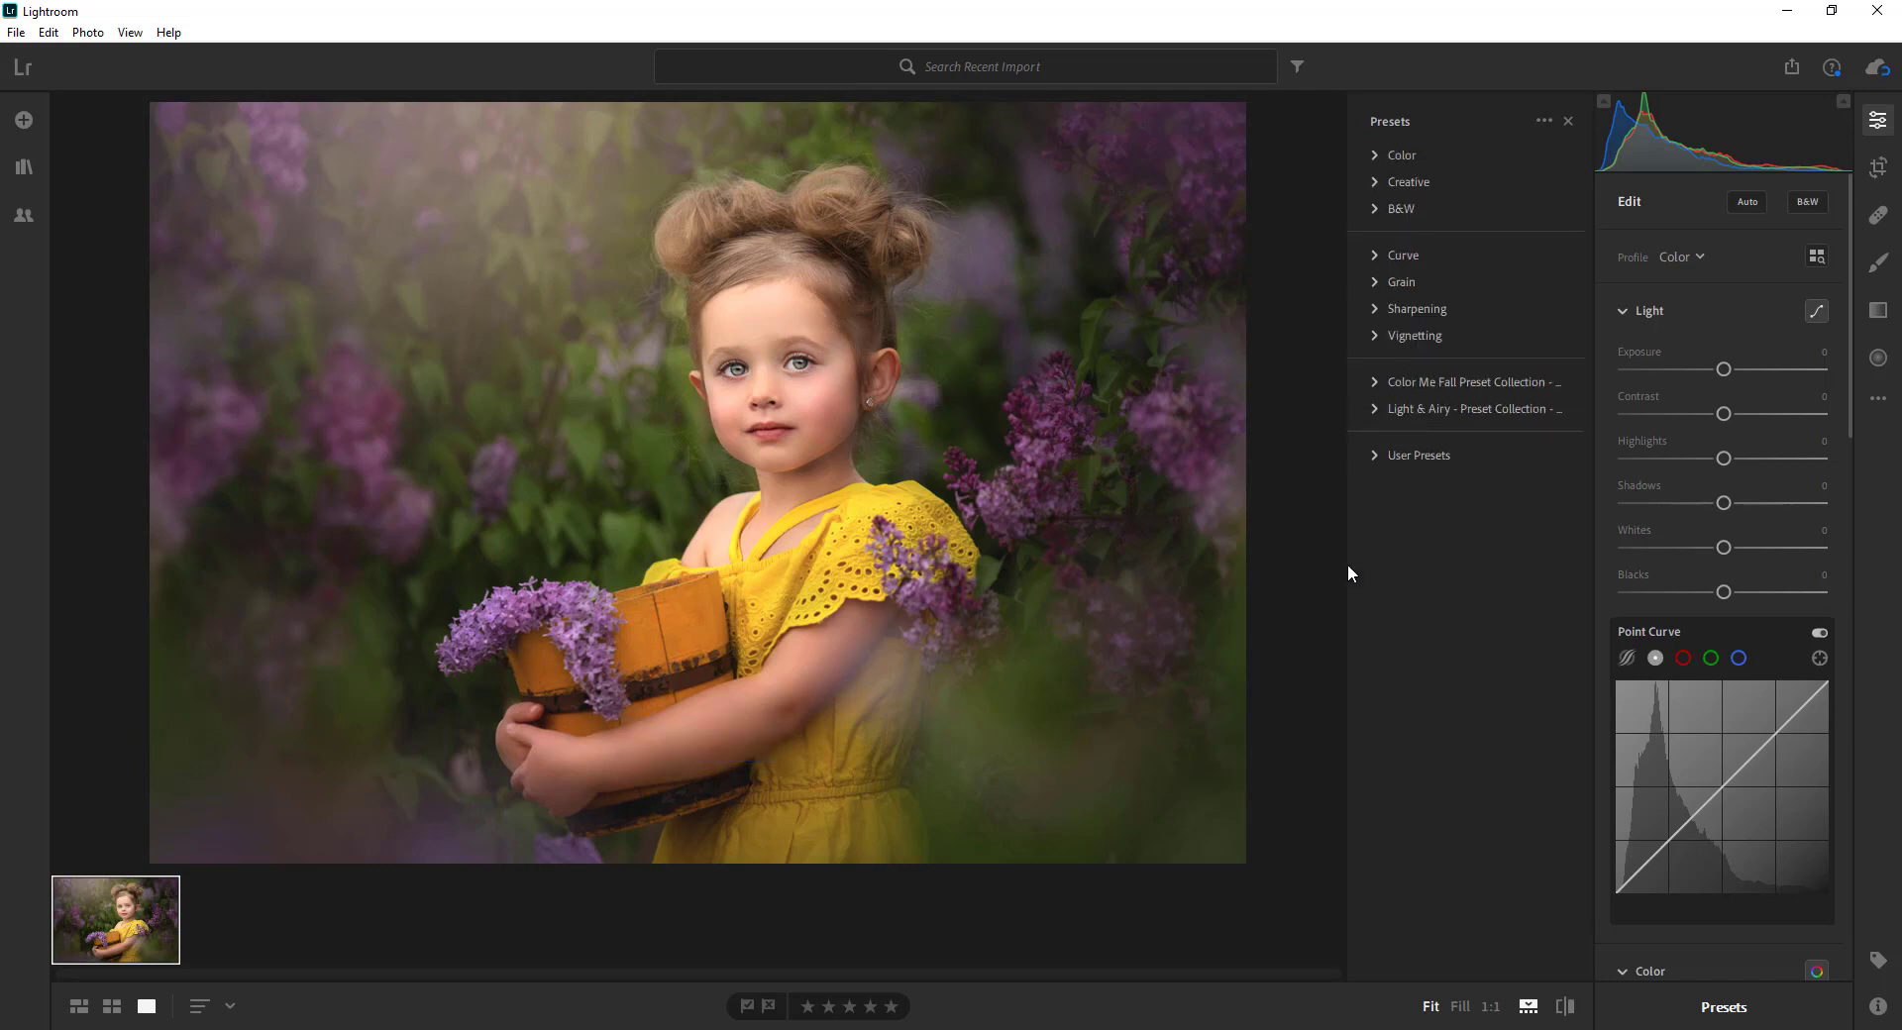
Check the Light & Airy group's menu, then expand the group to list its presets
right_click(1457, 406)
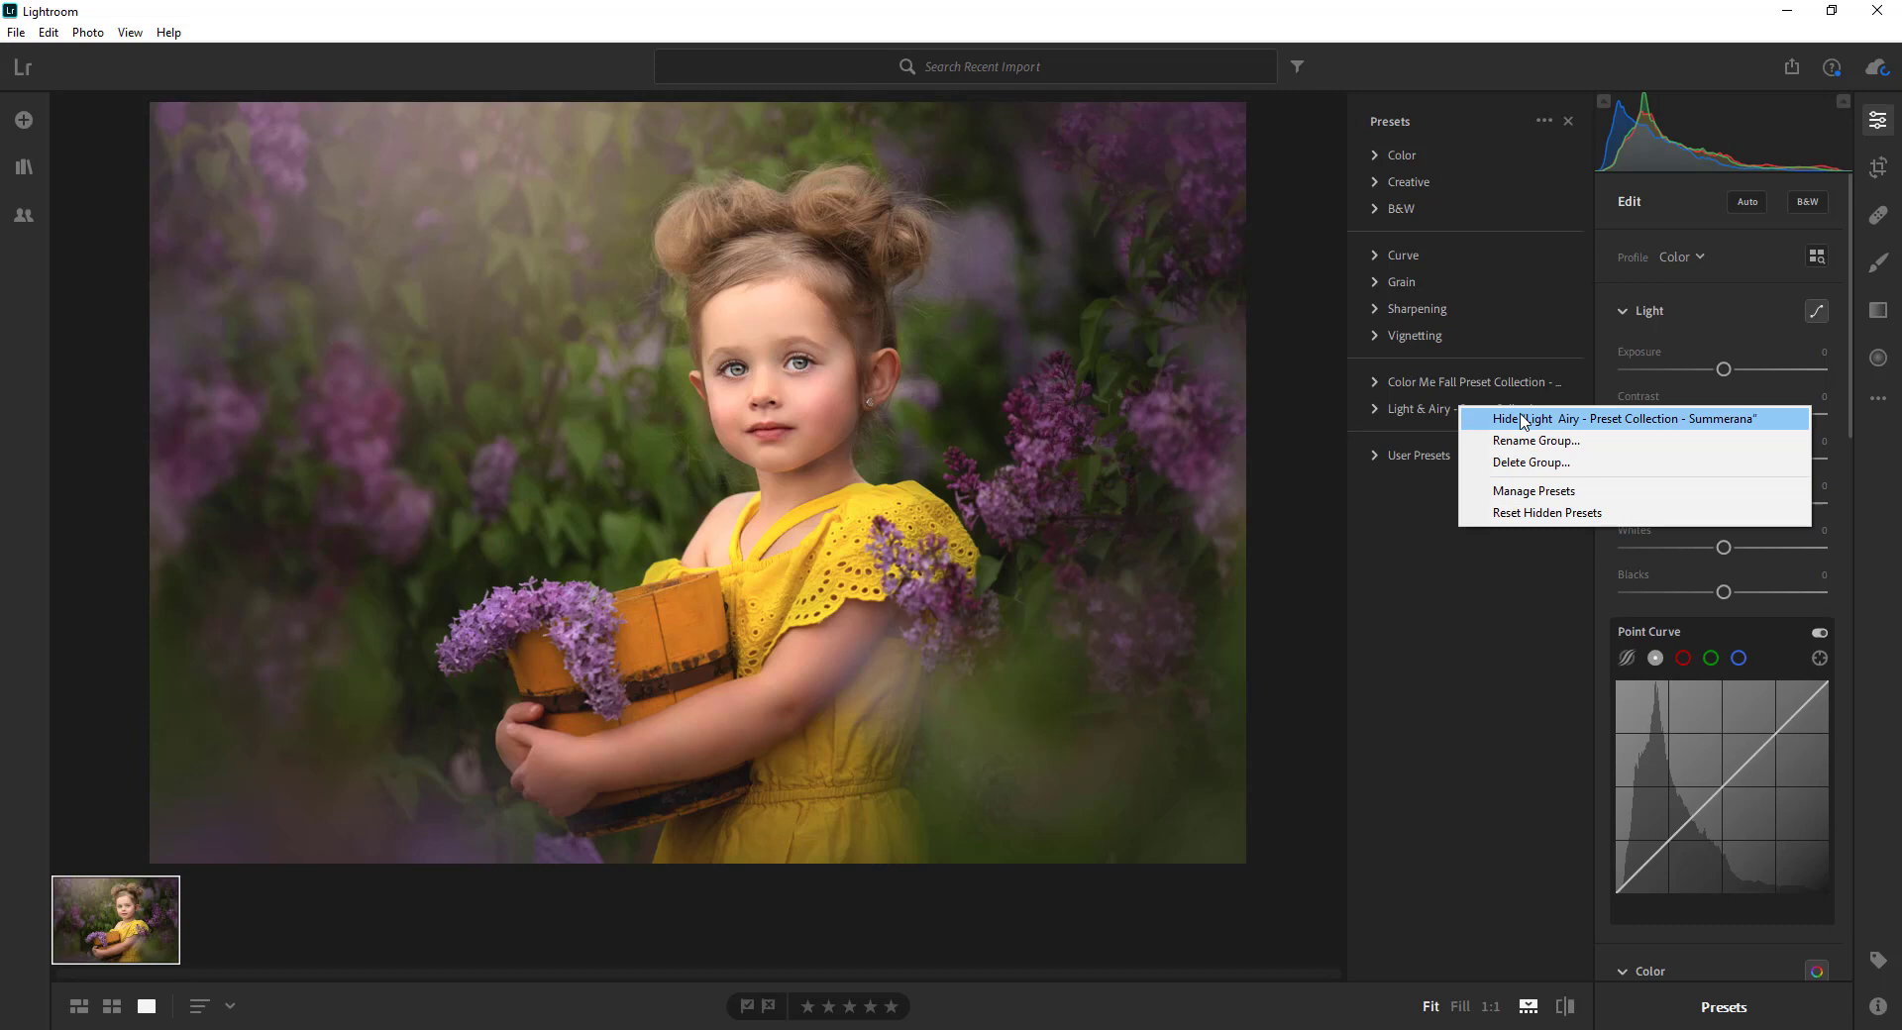
click(1414, 526)
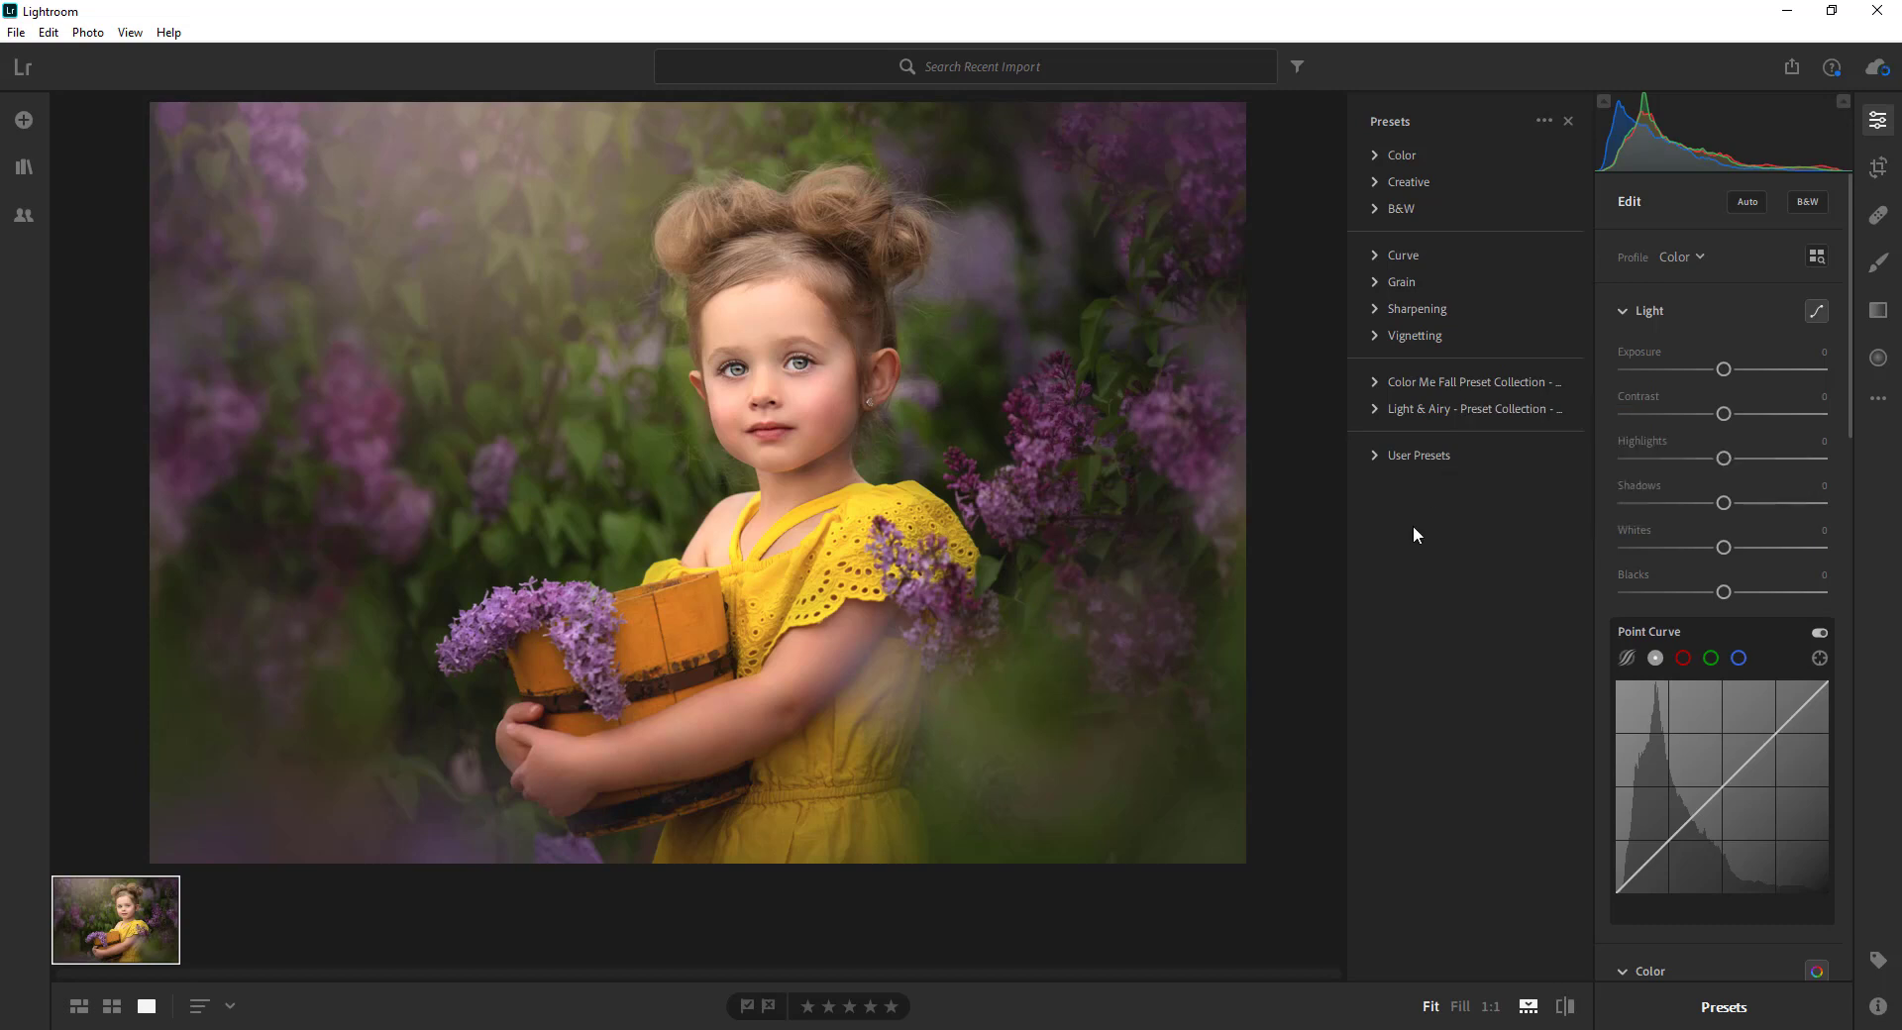
click(1373, 410)
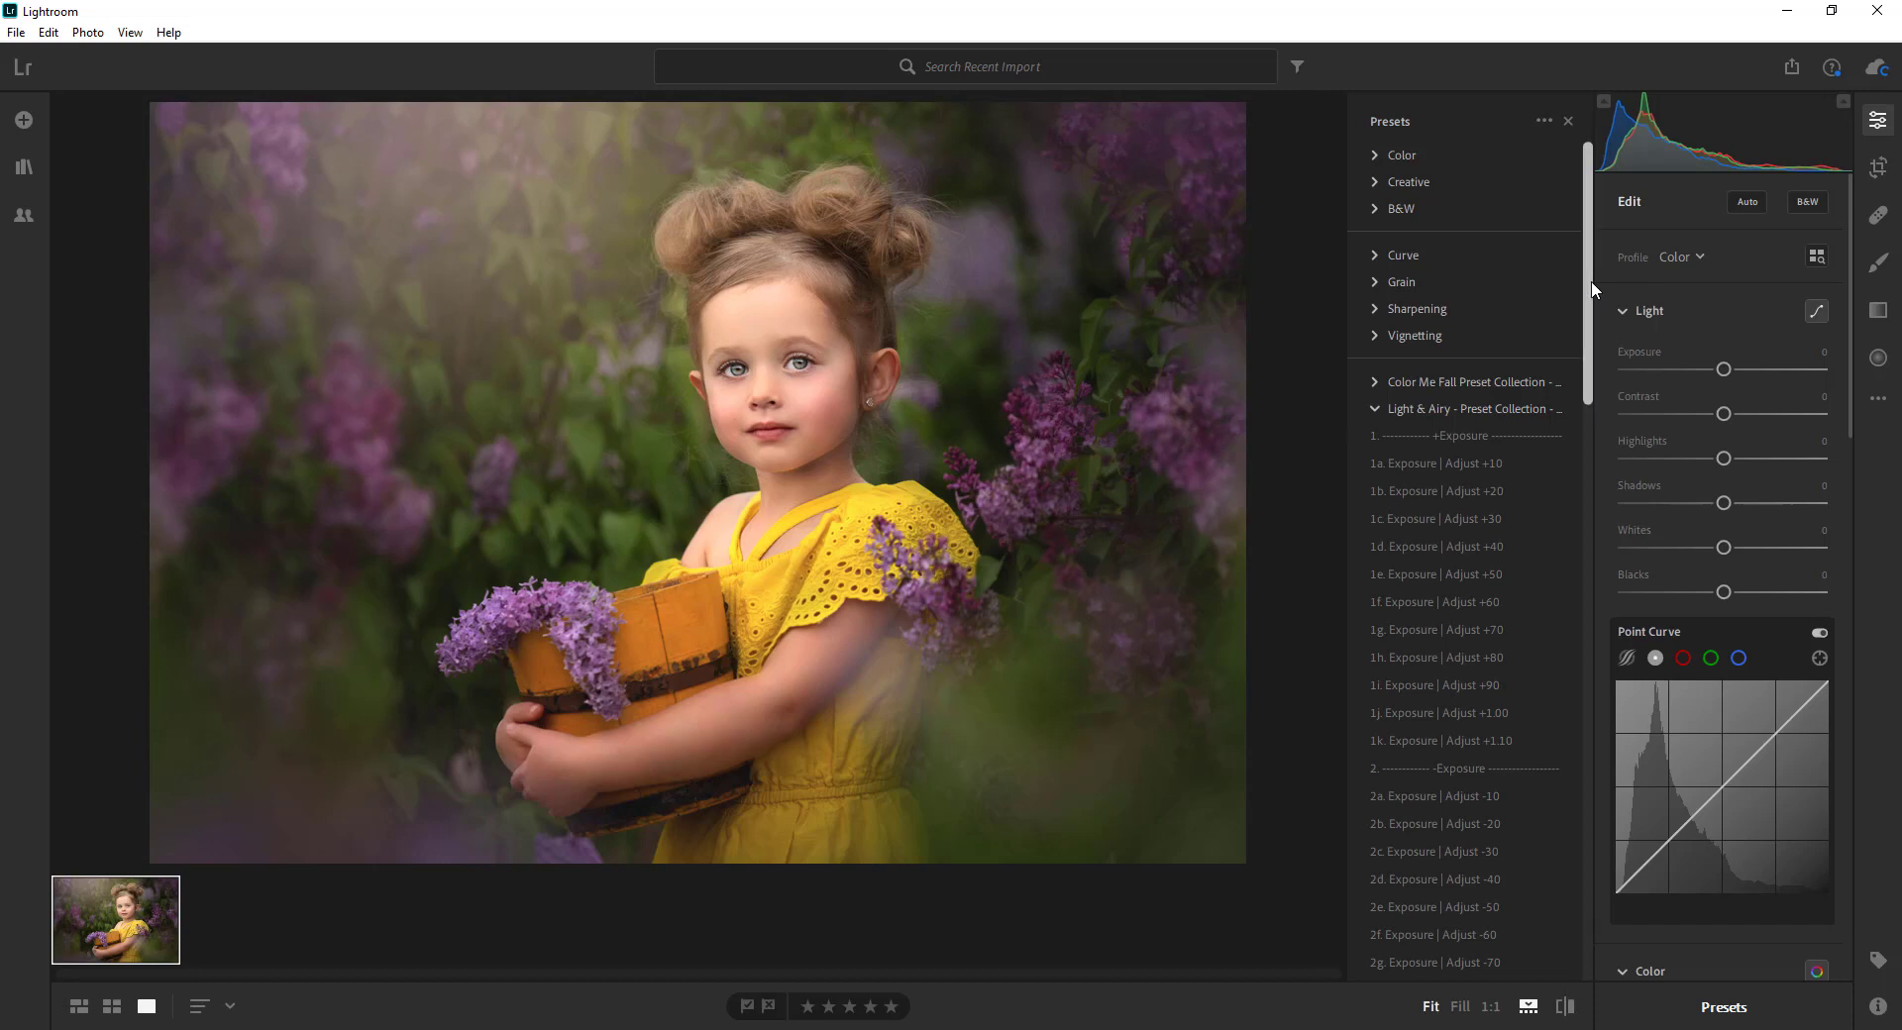
drag(1591, 282, 1591, 304)
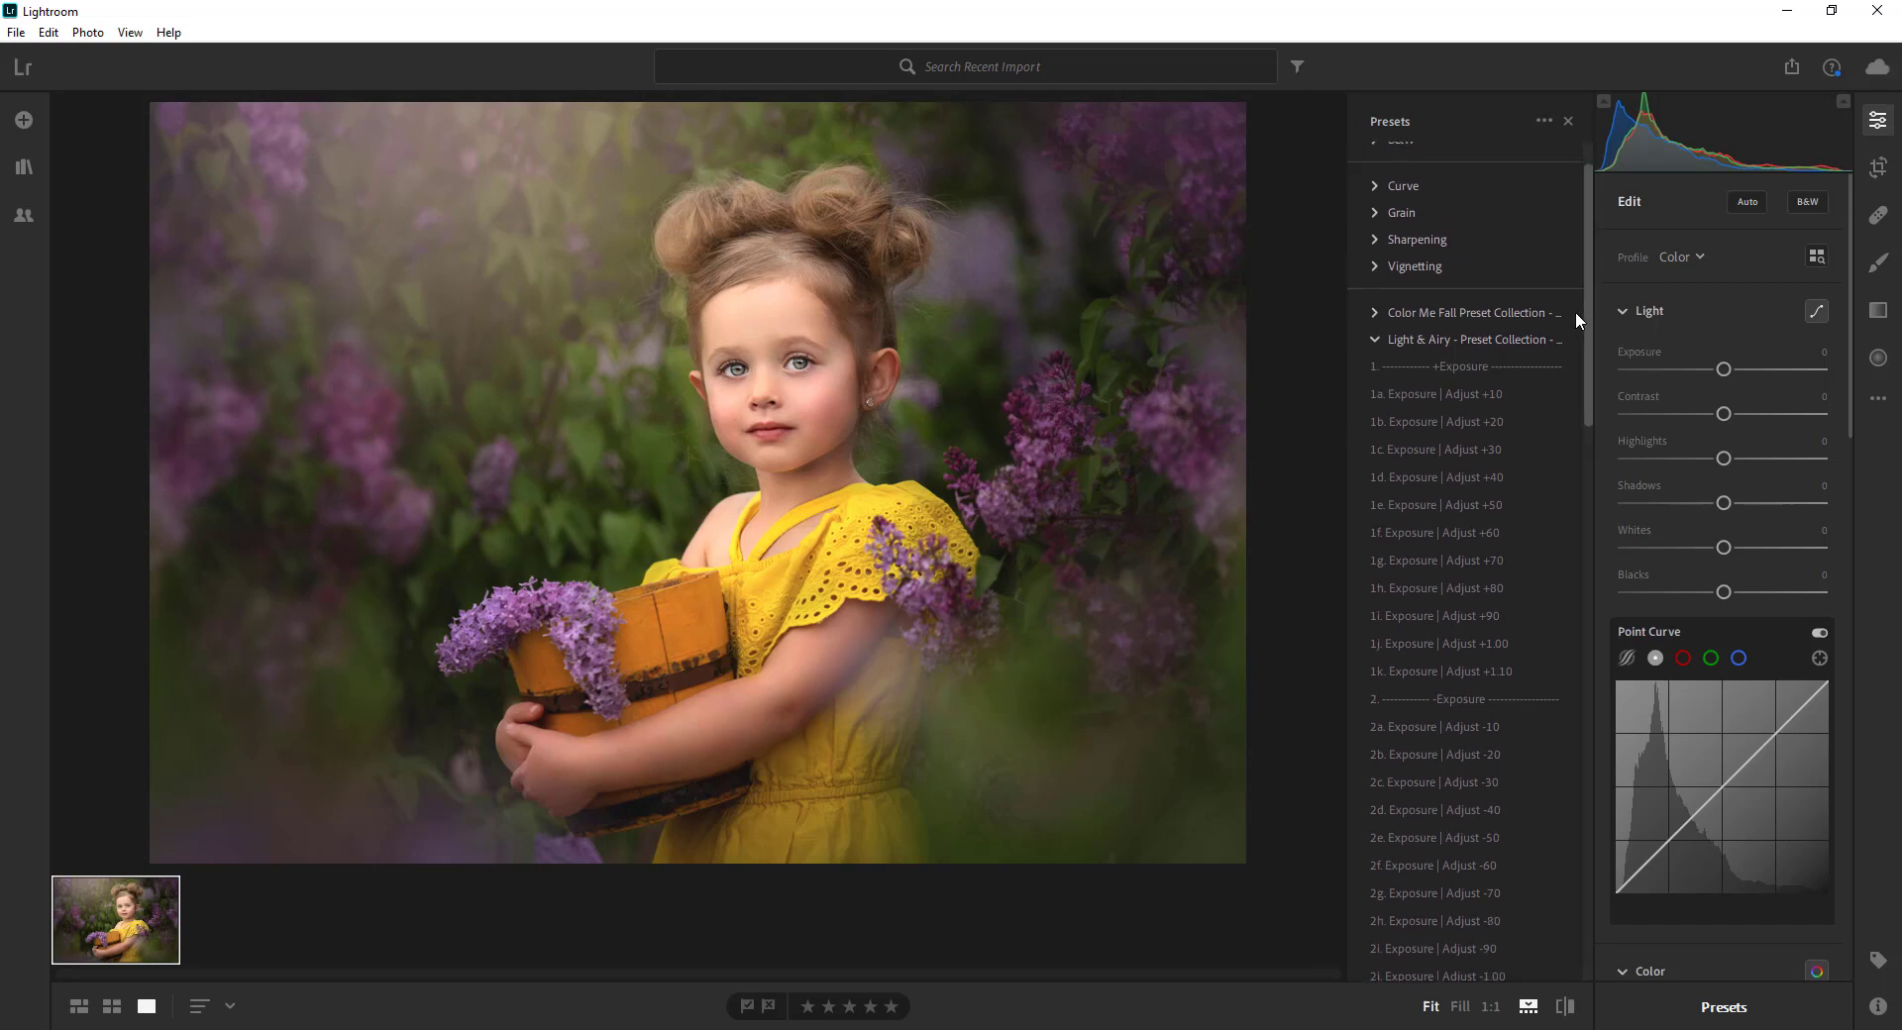
Preview the Exposure Adjust +10 and +20 presets, then remove them from the photo
click(1459, 394)
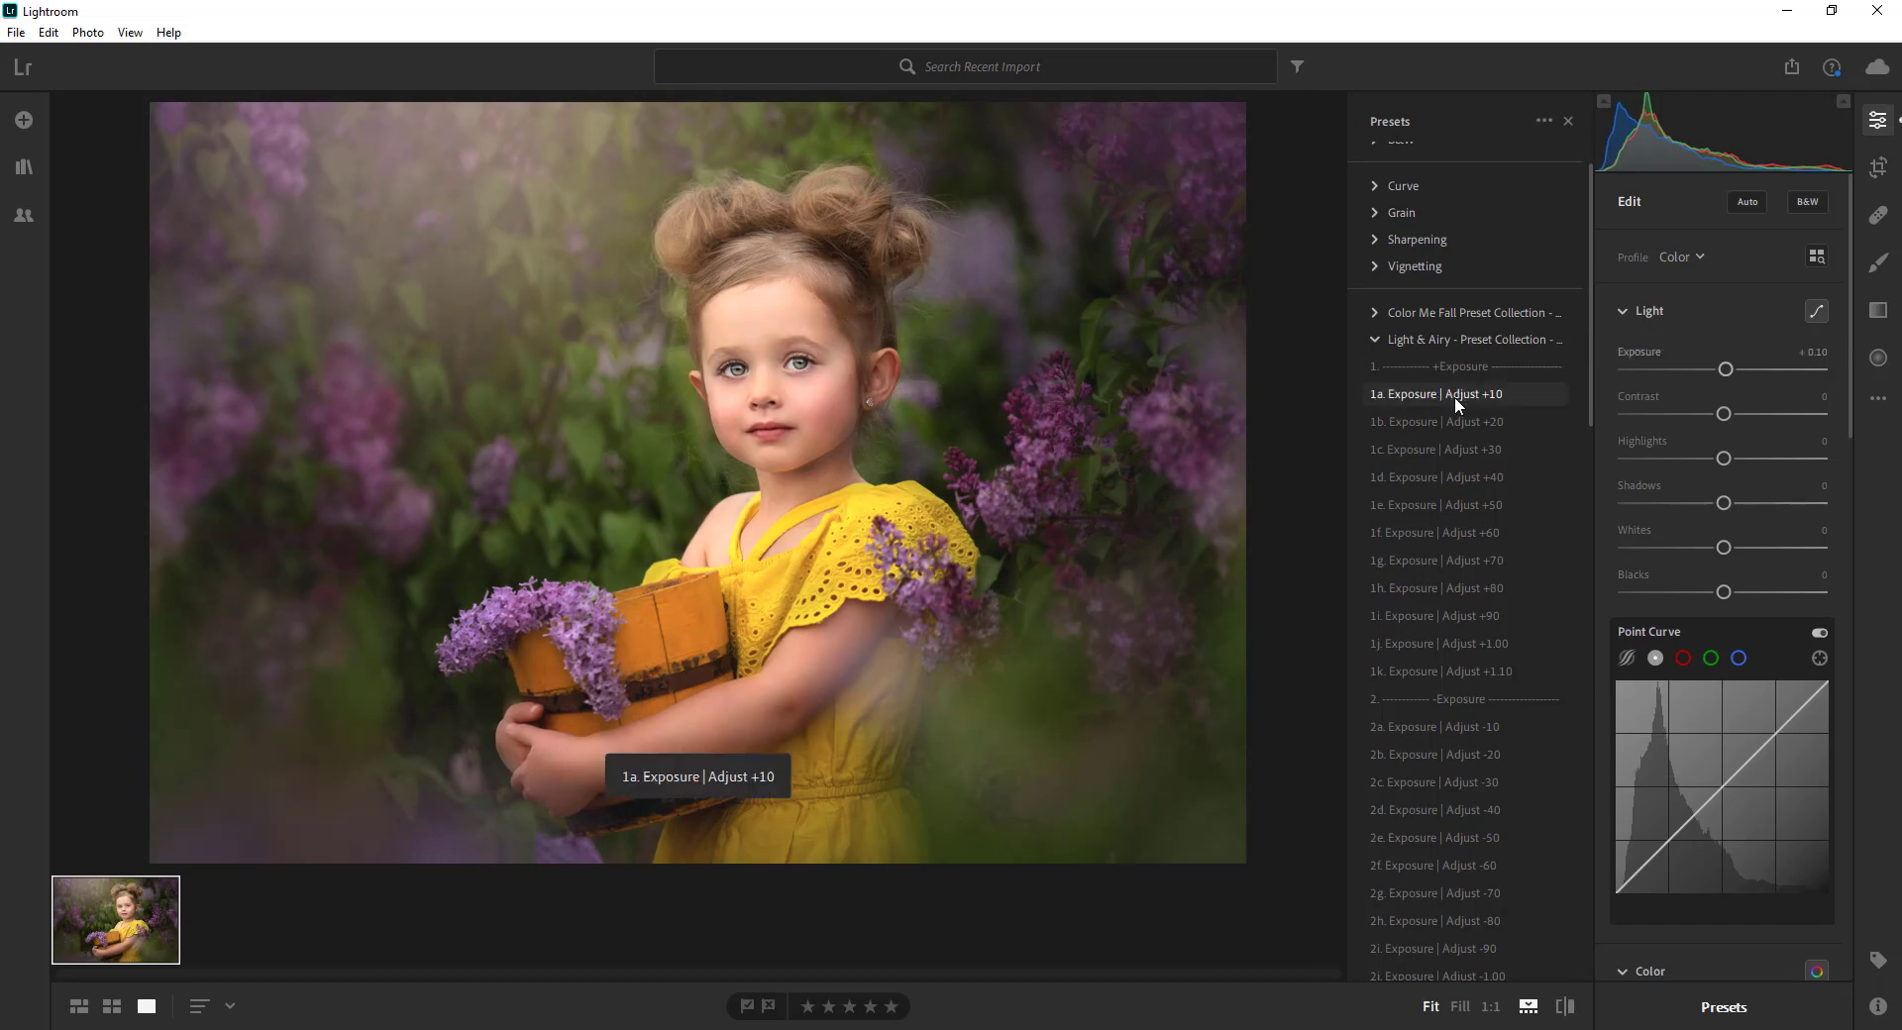
click(1451, 414)
click(1362, 366)
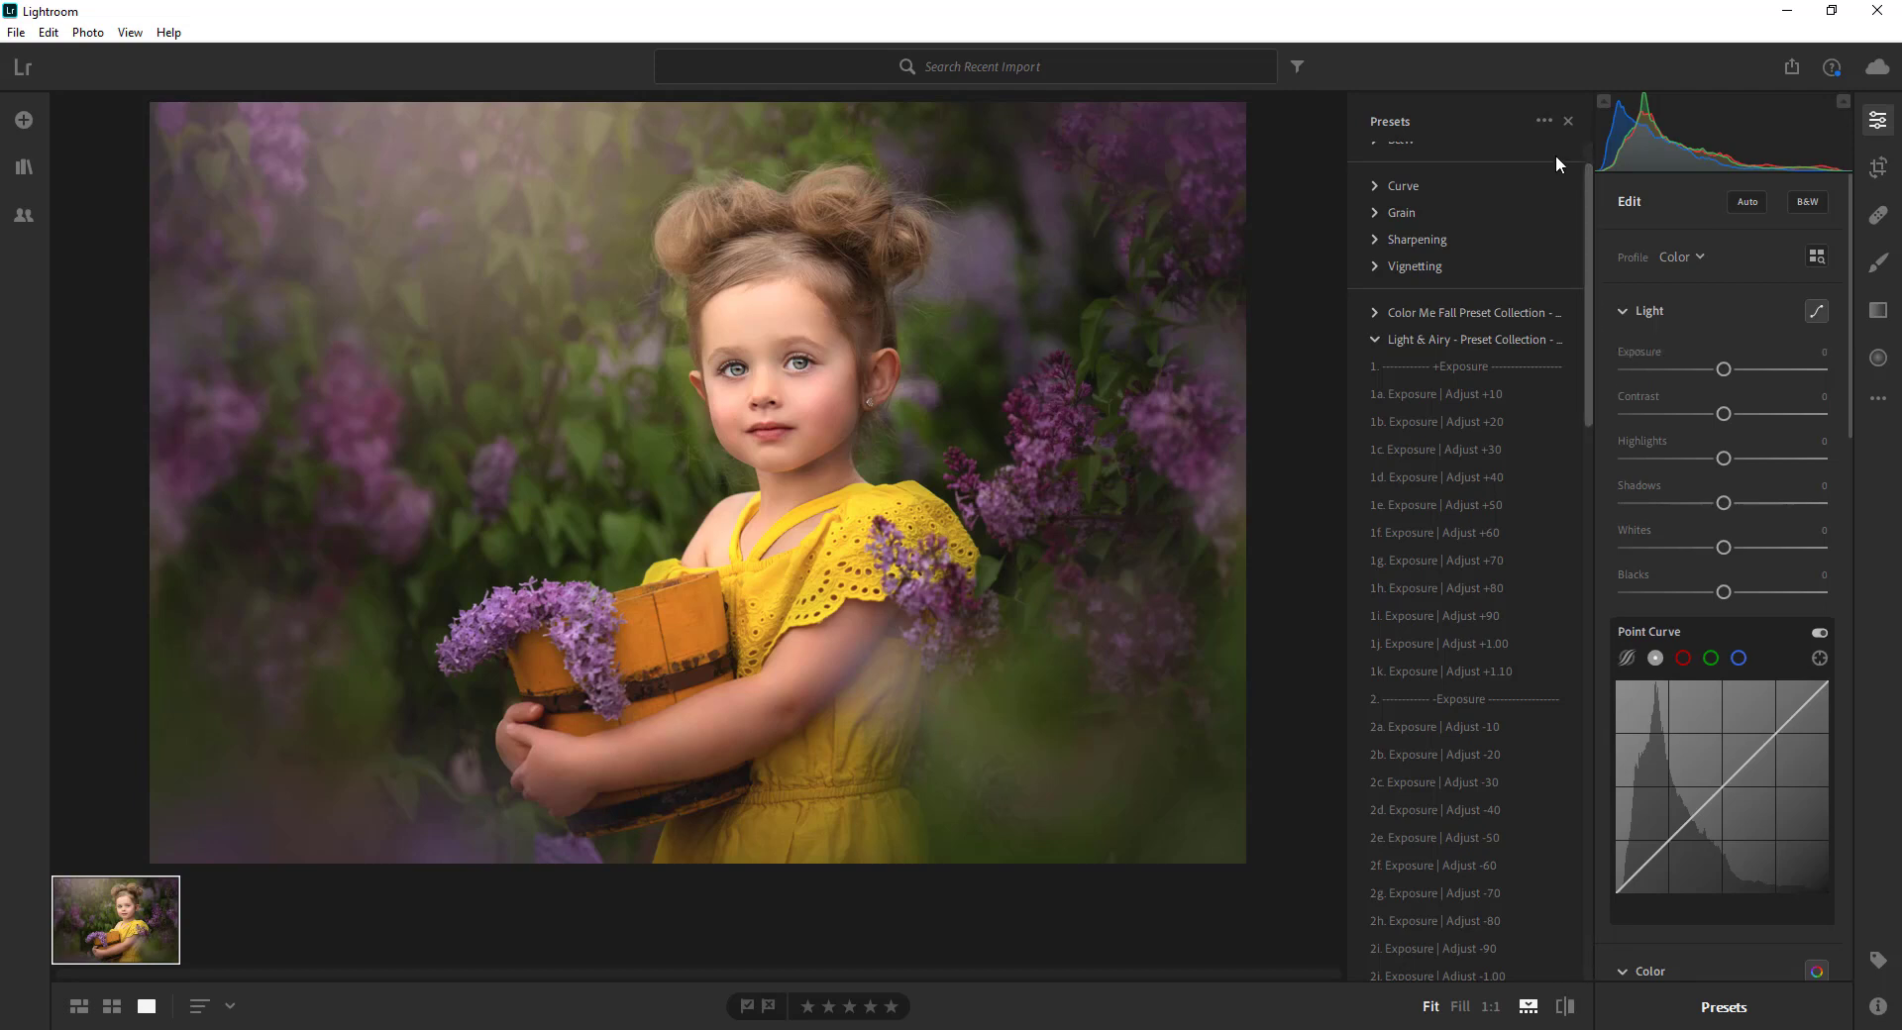
click(1543, 119)
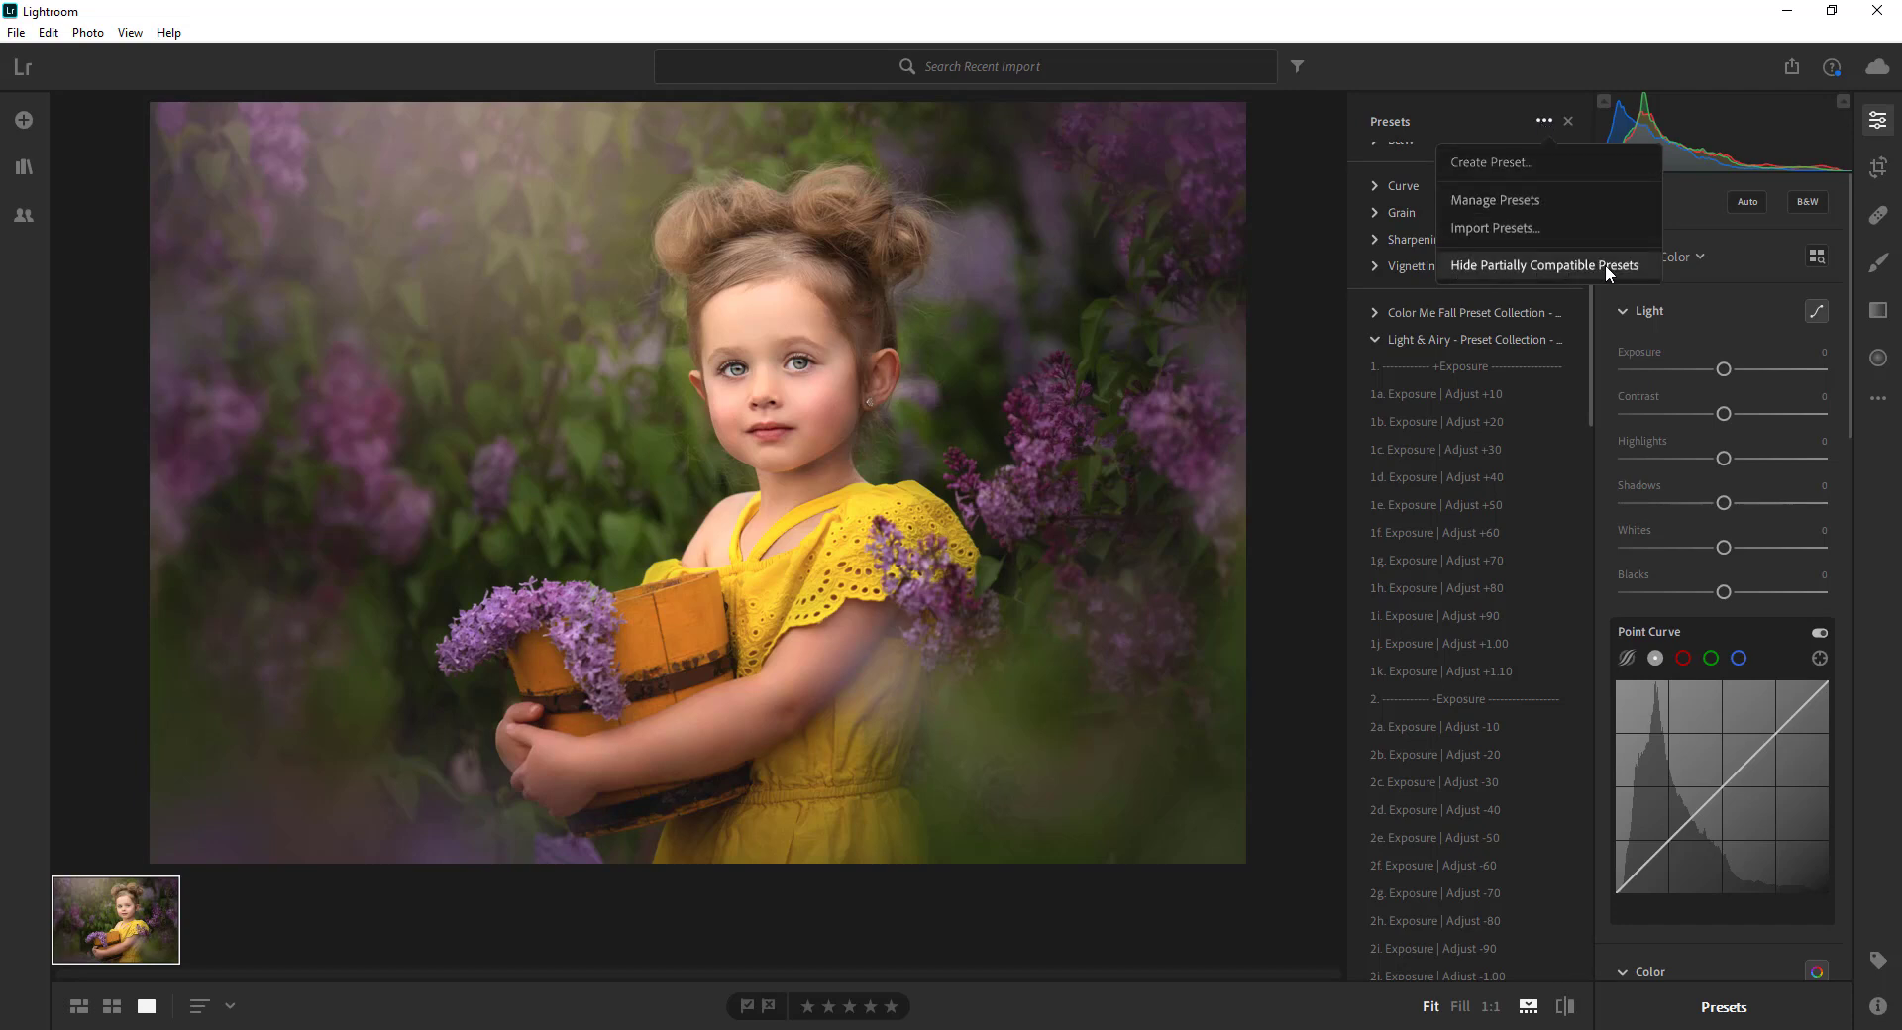
click(1548, 260)
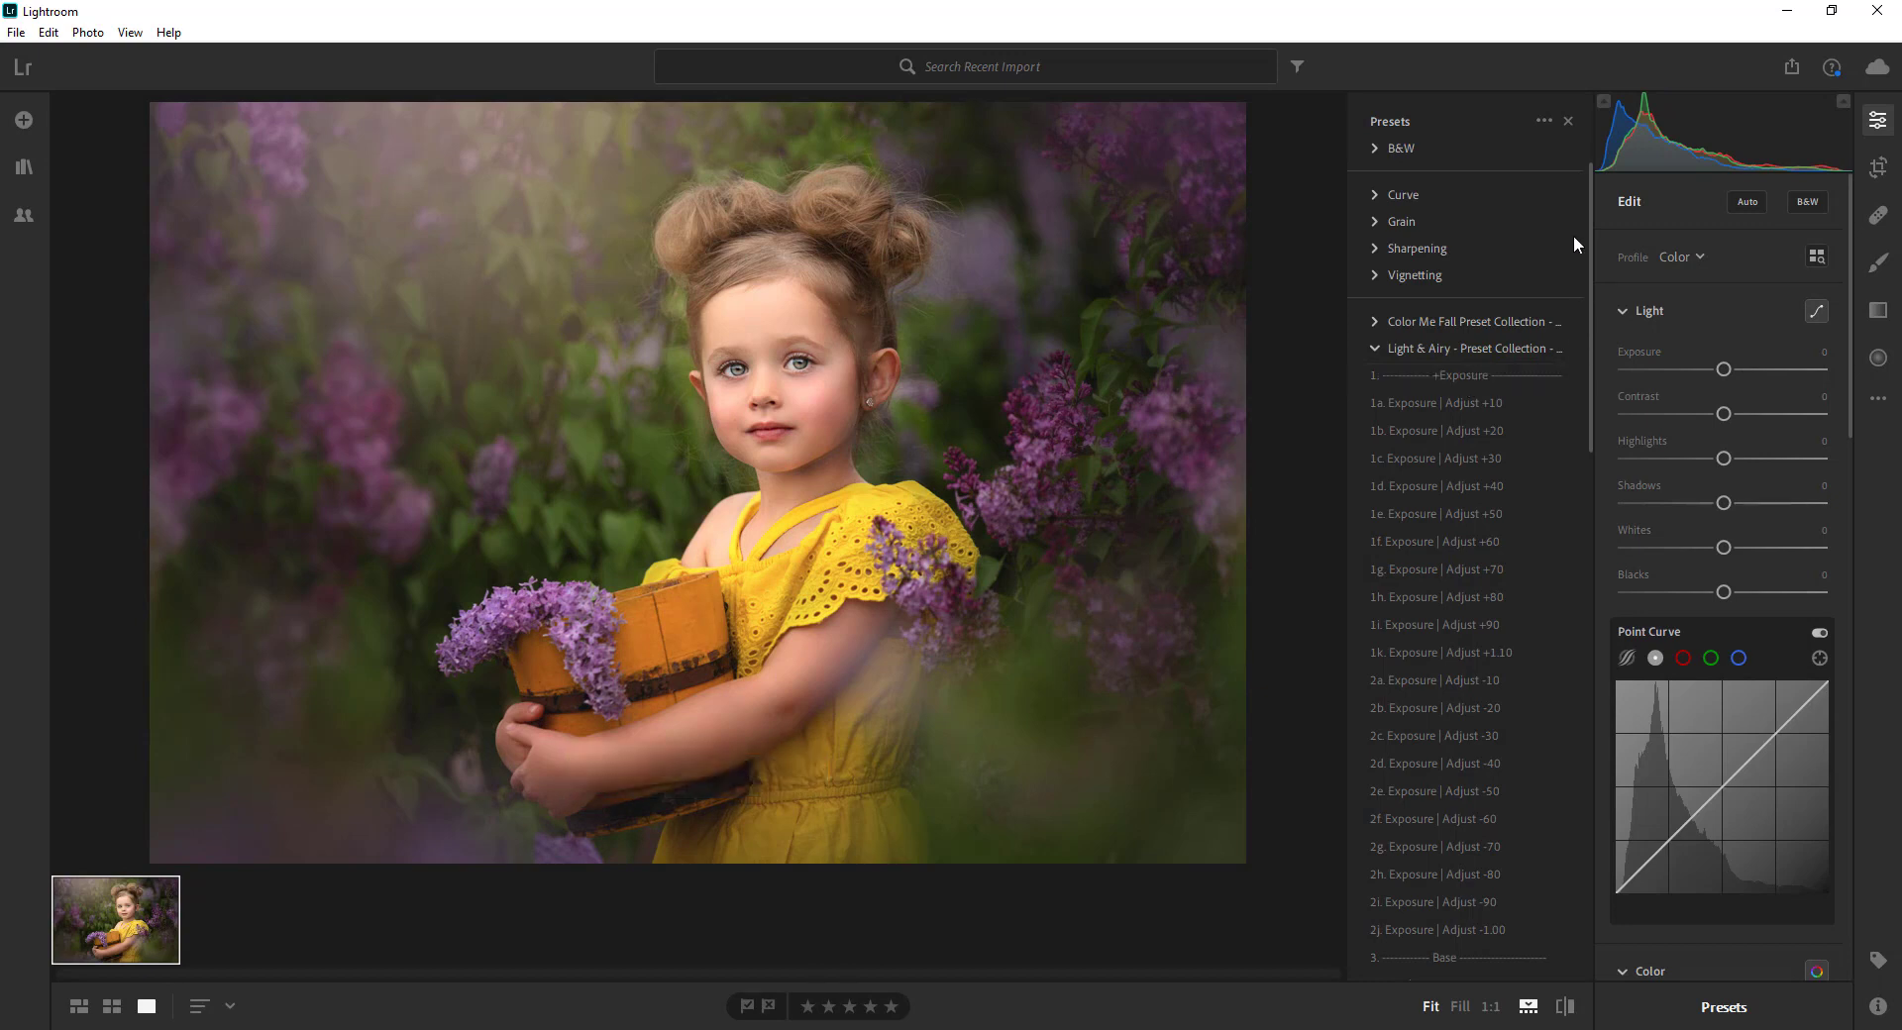
click(1542, 121)
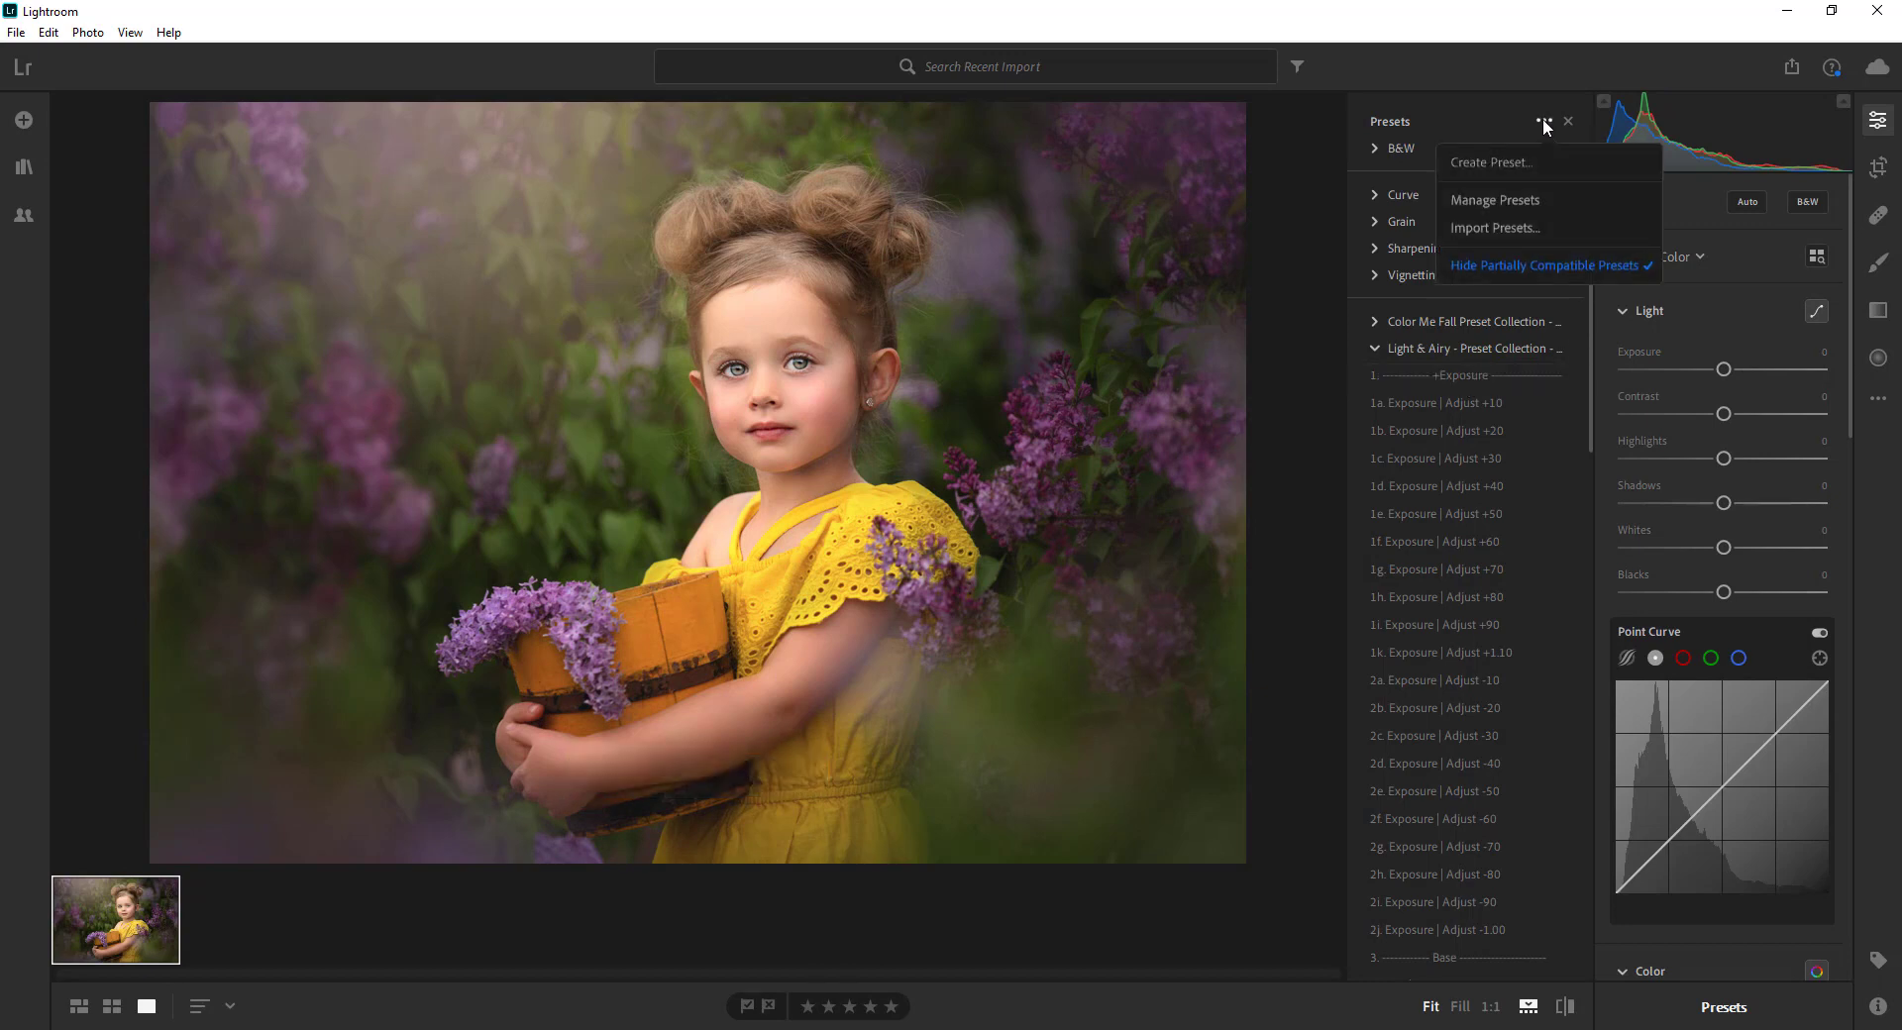
click(1643, 265)
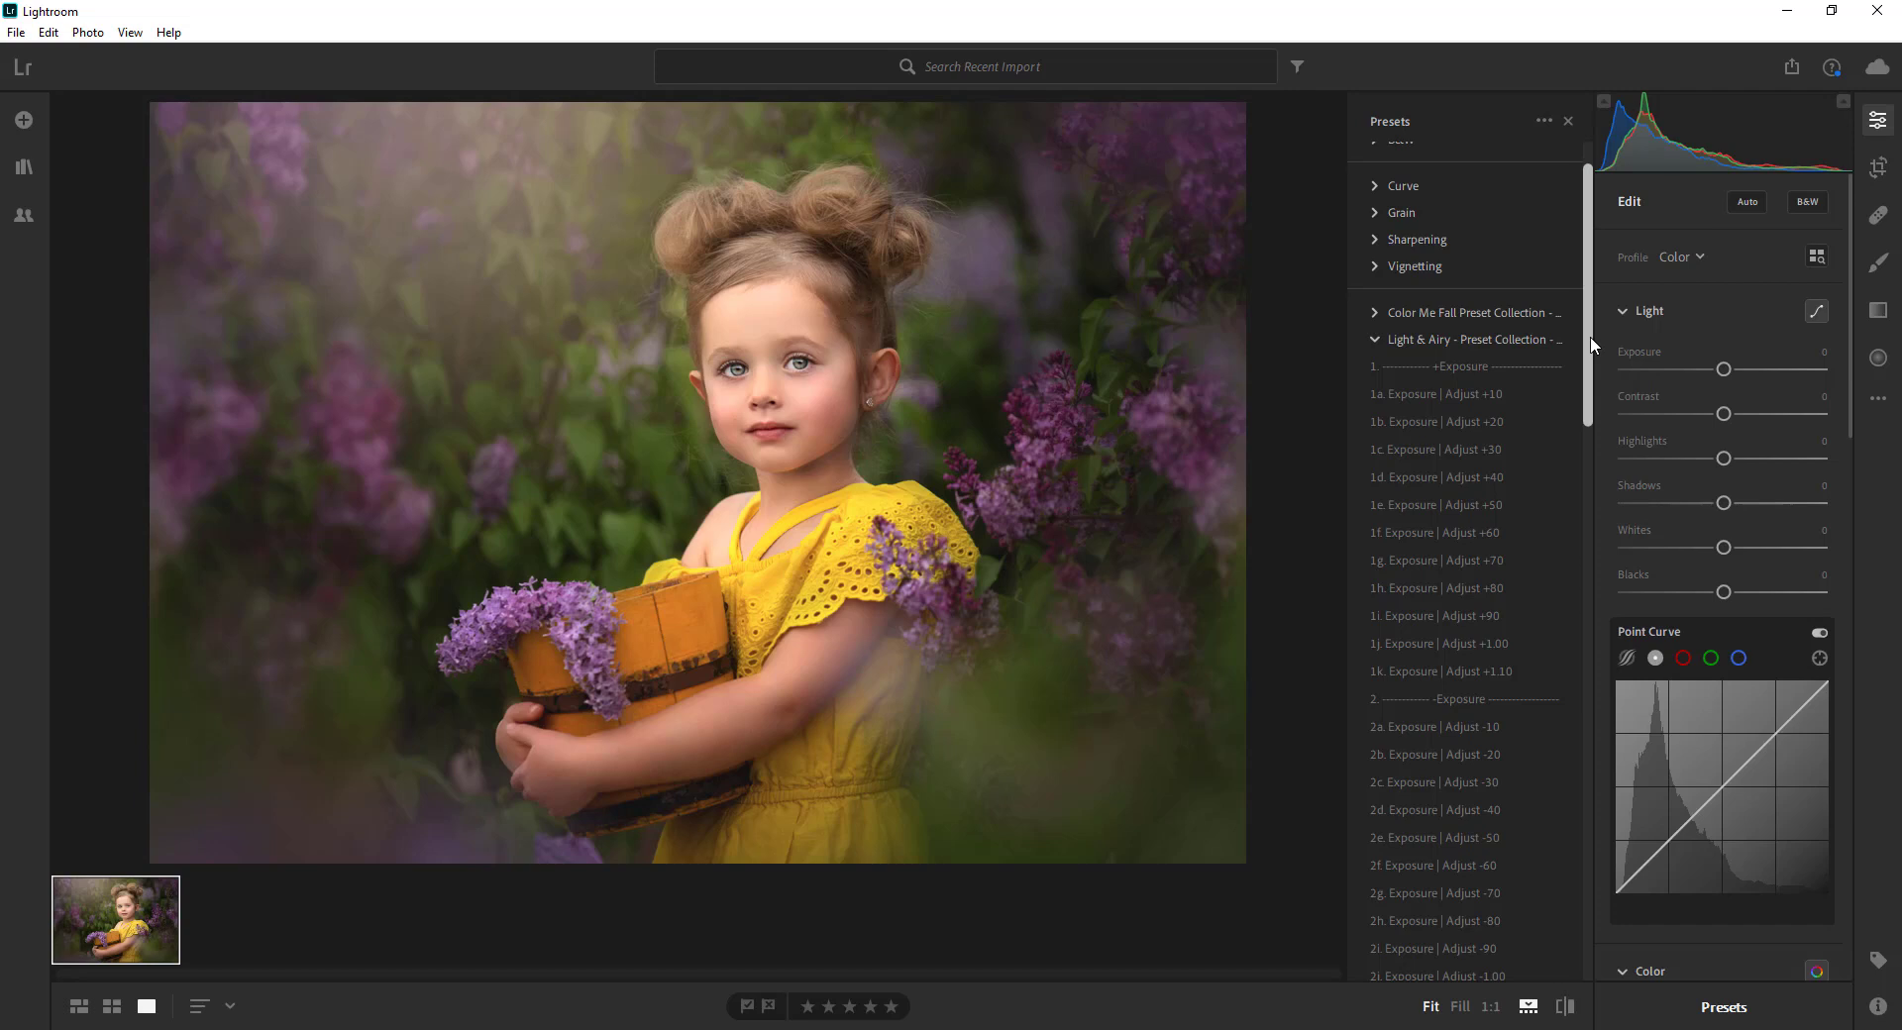
click(1542, 119)
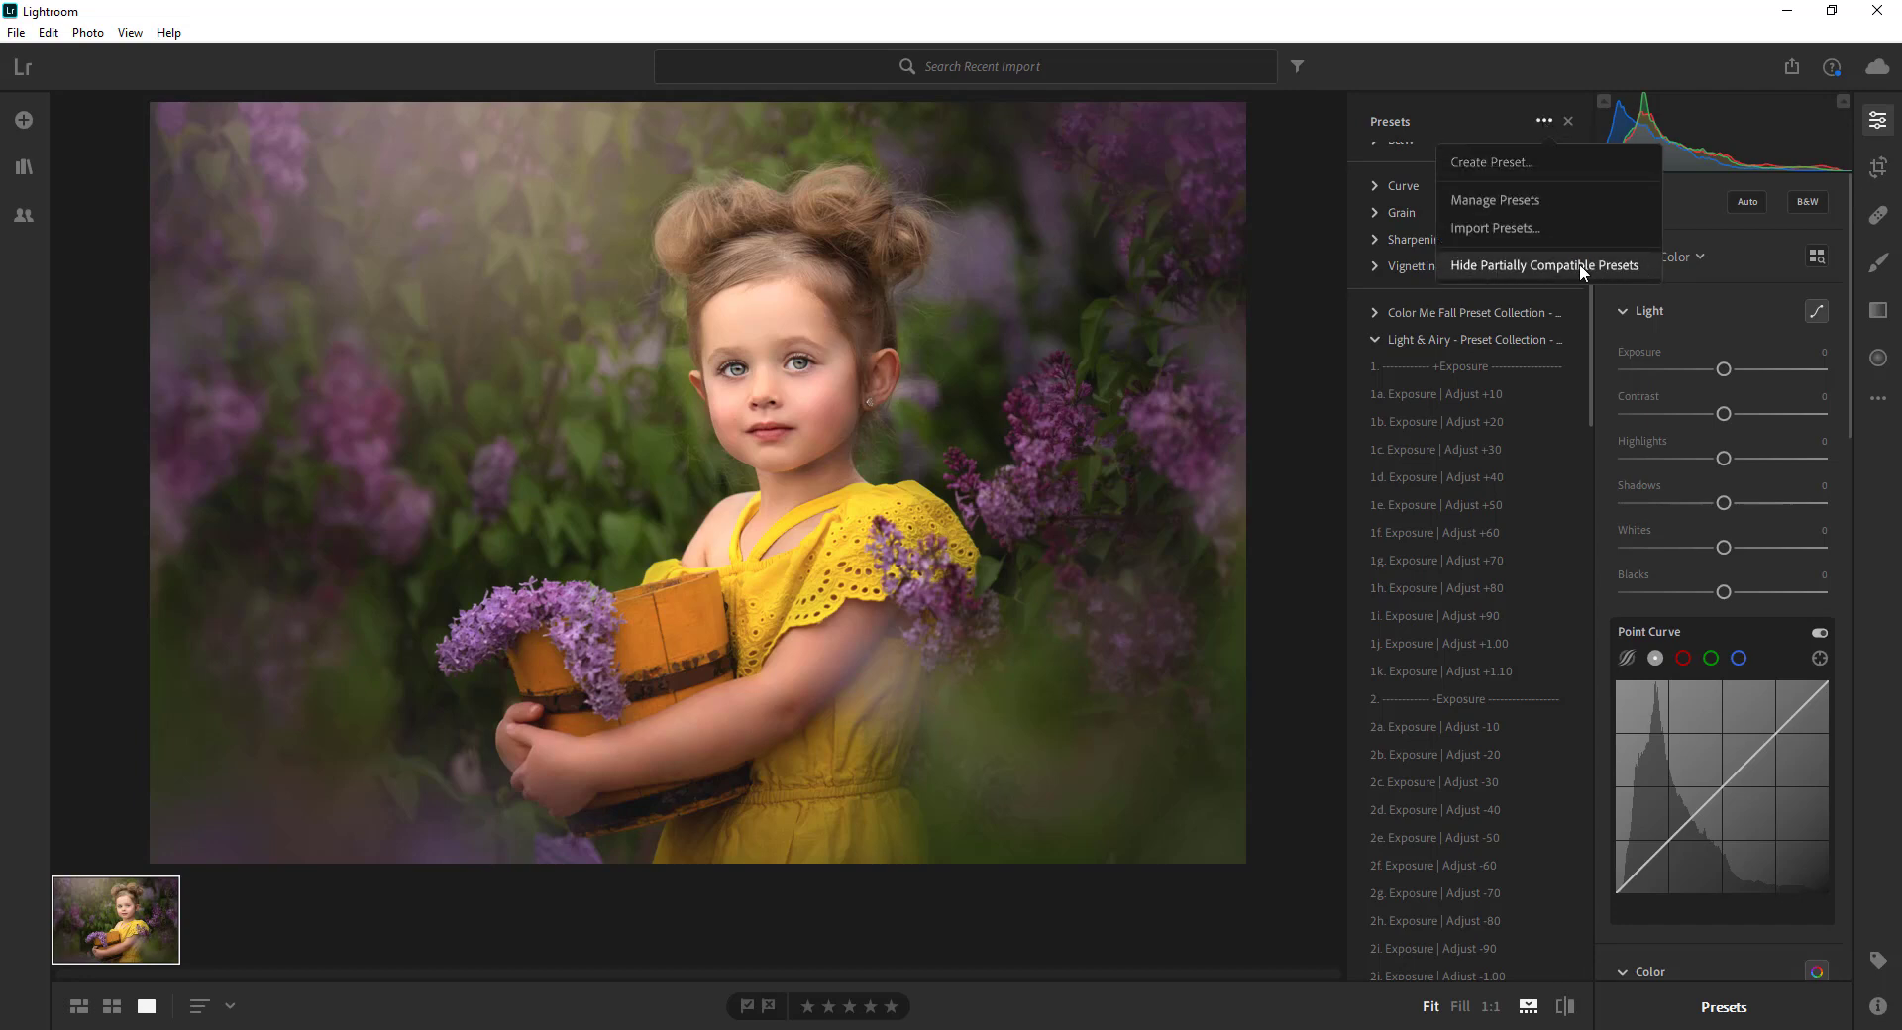
click(1588, 329)
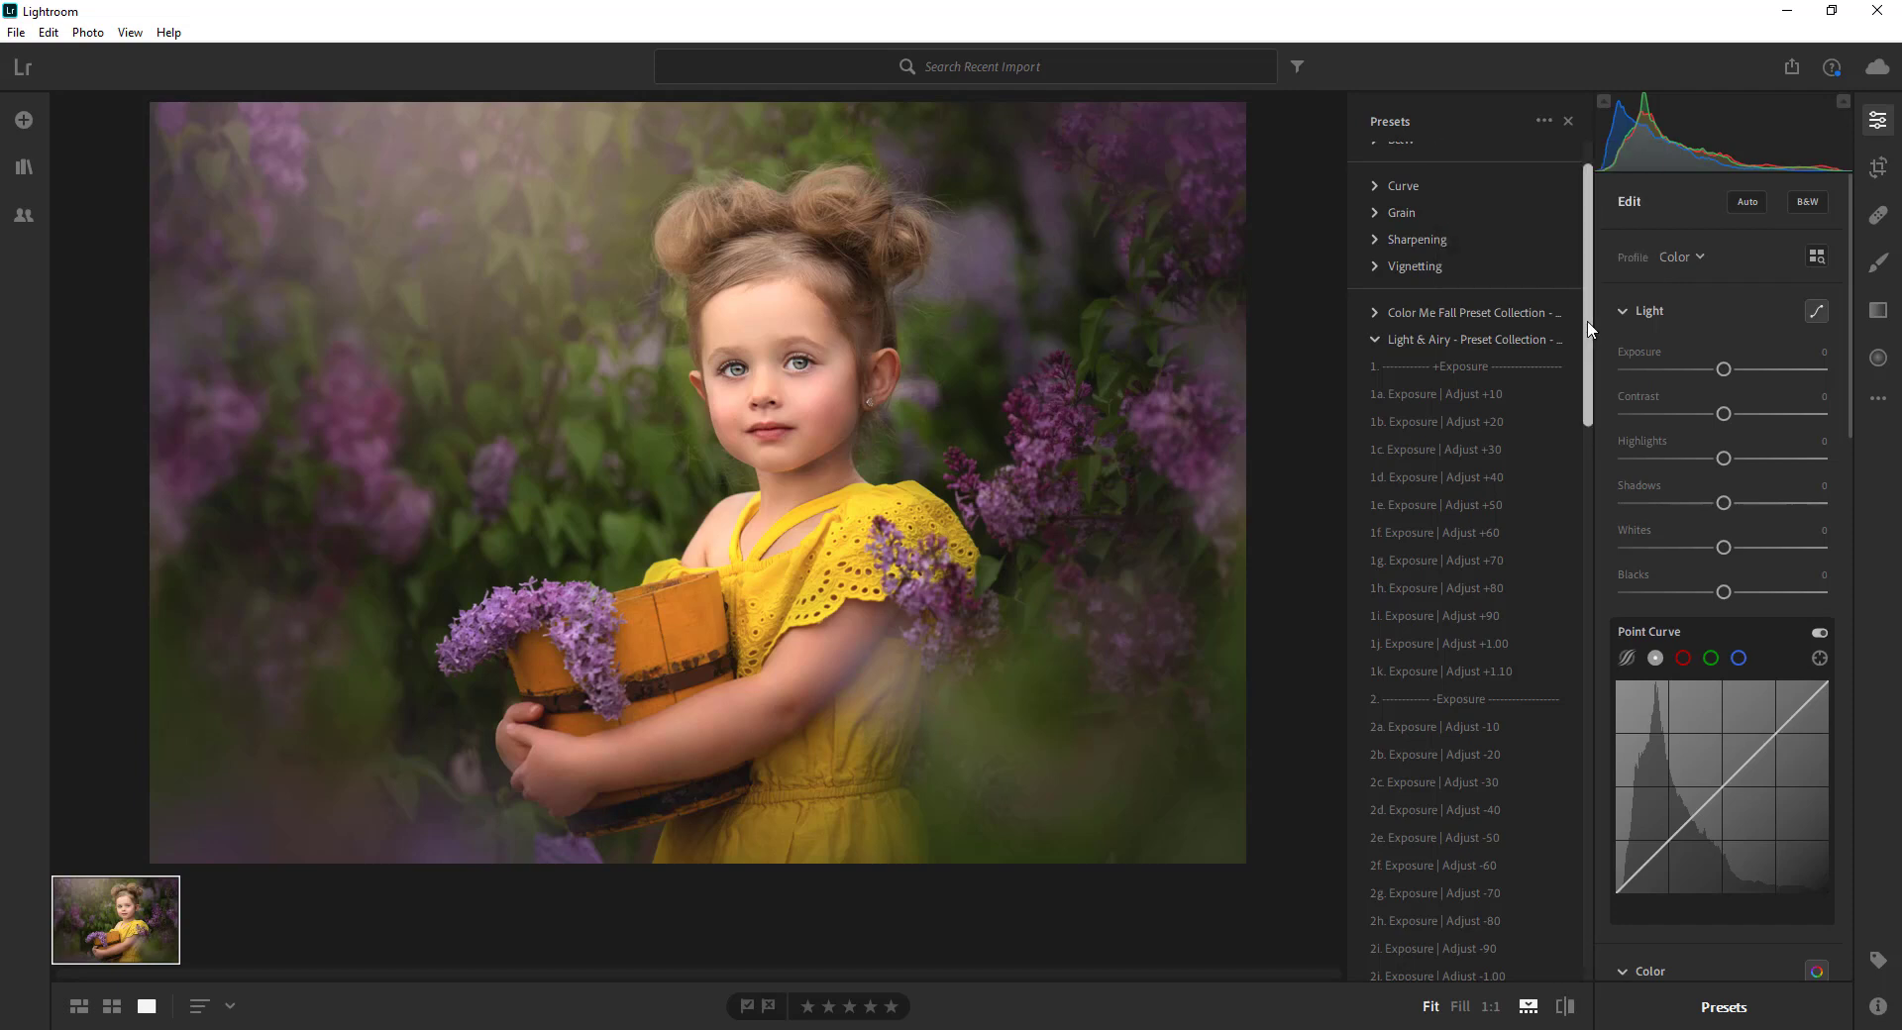